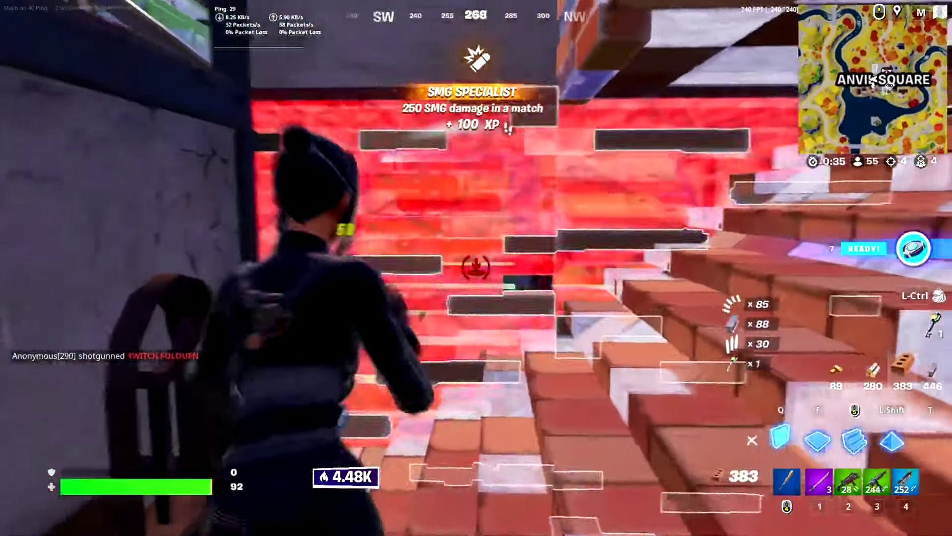
# - Select the Optimizer-13.9.exe icon on the desktop with a drag box
pyautogui.press('2')
pyautogui.click(476, 268)
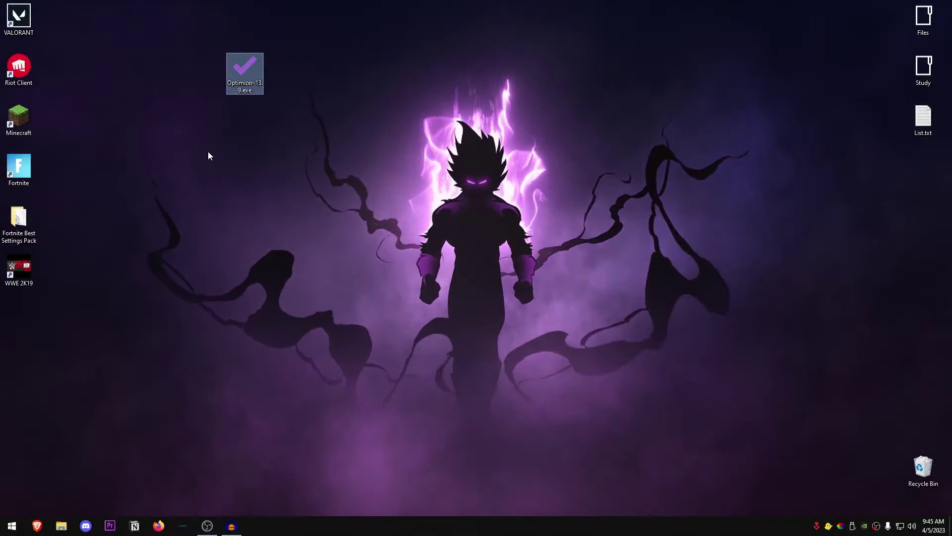
pyautogui.moveTo(179, 30); pyautogui.dragTo(320, 120)
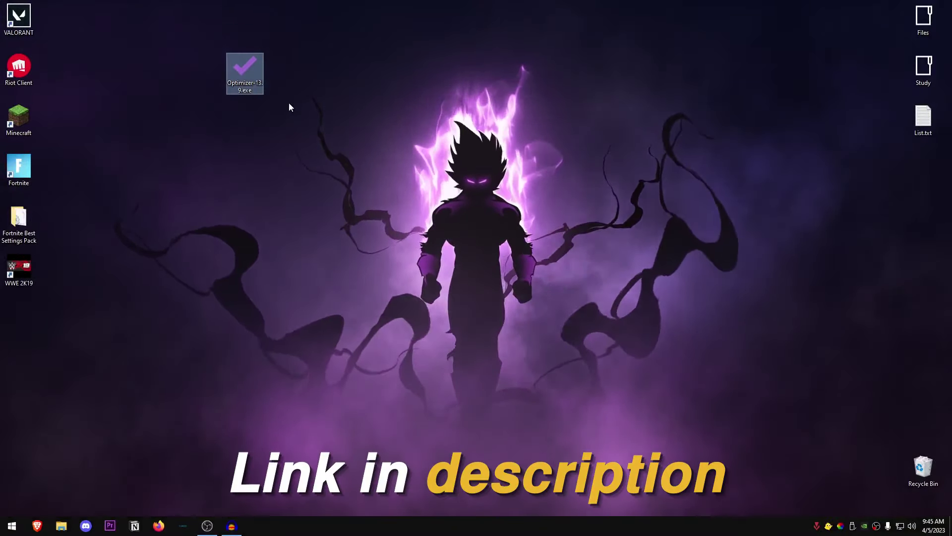
# - Launch Optimizer-13.9.exe as administrator and reposition its window
pyautogui.rightClick(252, 70)
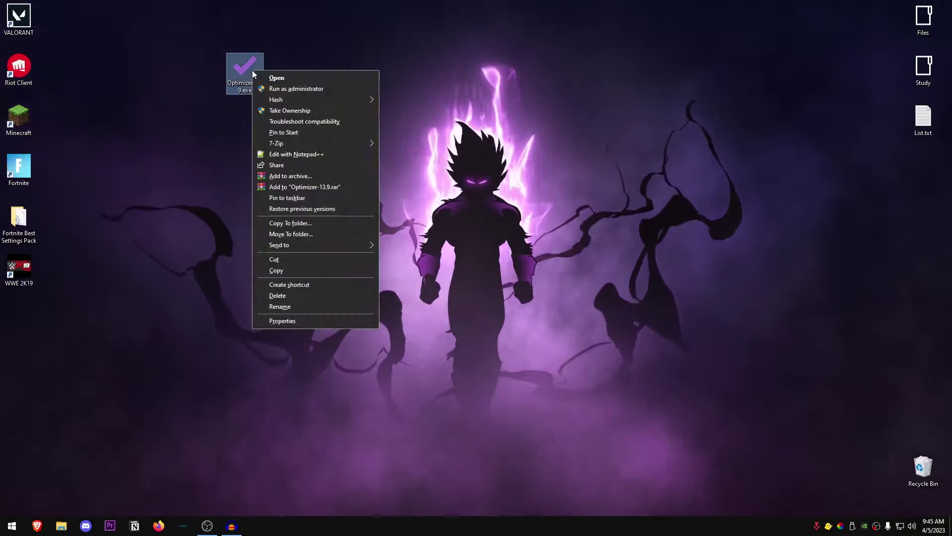
pyautogui.click(303, 91)
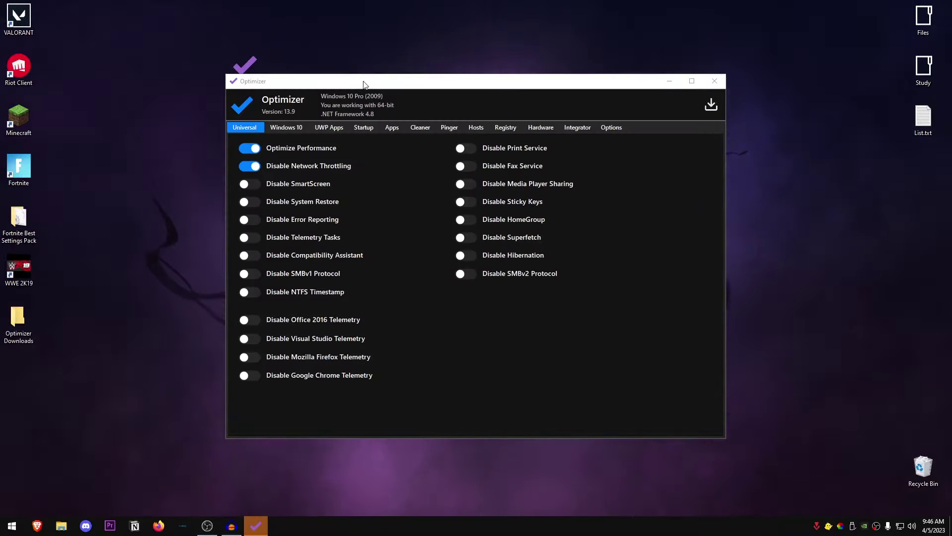
pyautogui.moveTo(372, 81); pyautogui.dragTo(352, 58)
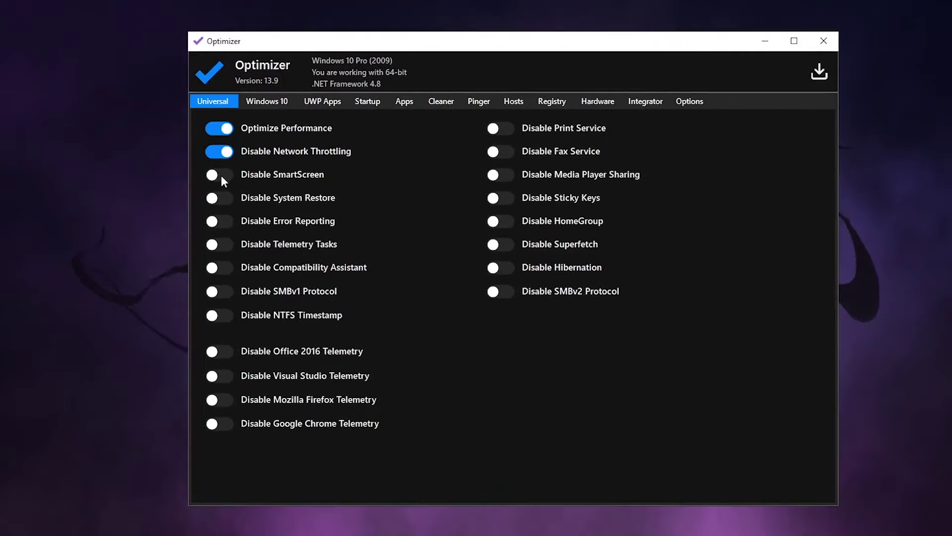
# - Disable SmartScreen and error reporting, declining to disable System Restore
pyautogui.click(230, 162)
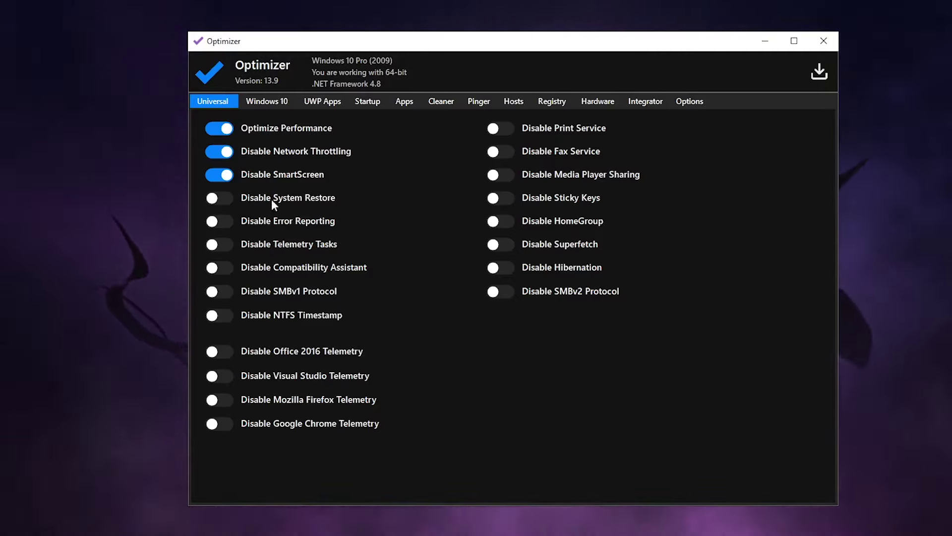
pyautogui.click(210, 198)
pyautogui.click(640, 352)
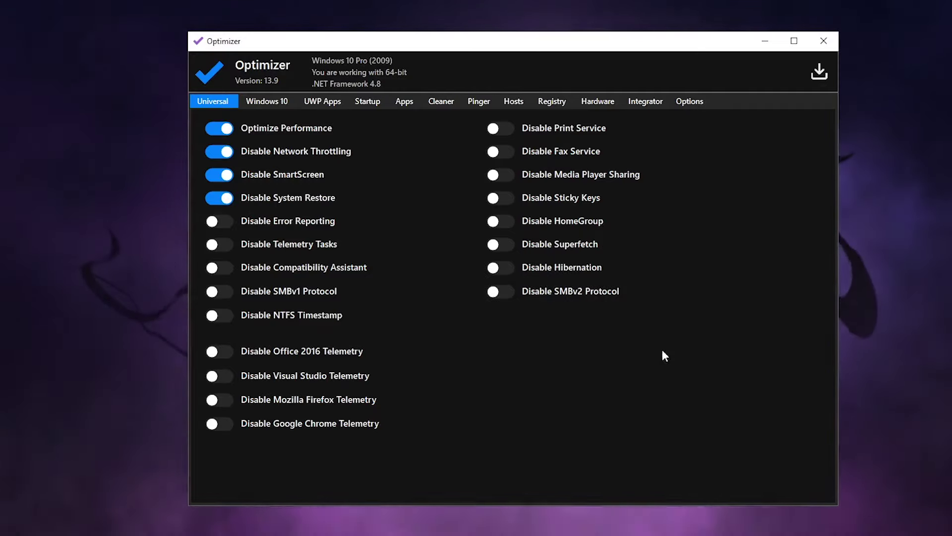
pyautogui.click(219, 221)
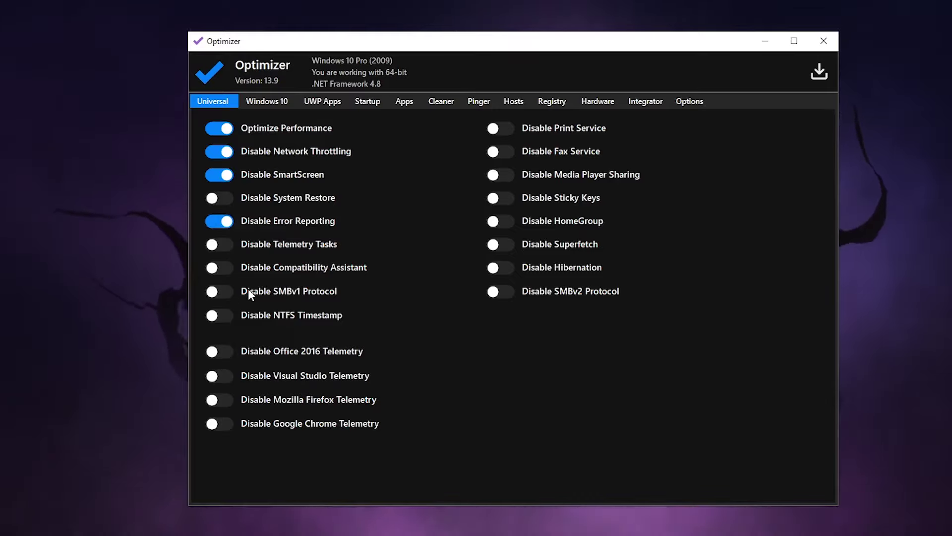
# - Disable telemetry tasks, compatibility assistant, NTFS timestamps, and Office, Visual Studio, Chrome, Firefox telemetry
pyautogui.click(218, 244)
pyautogui.click(218, 267)
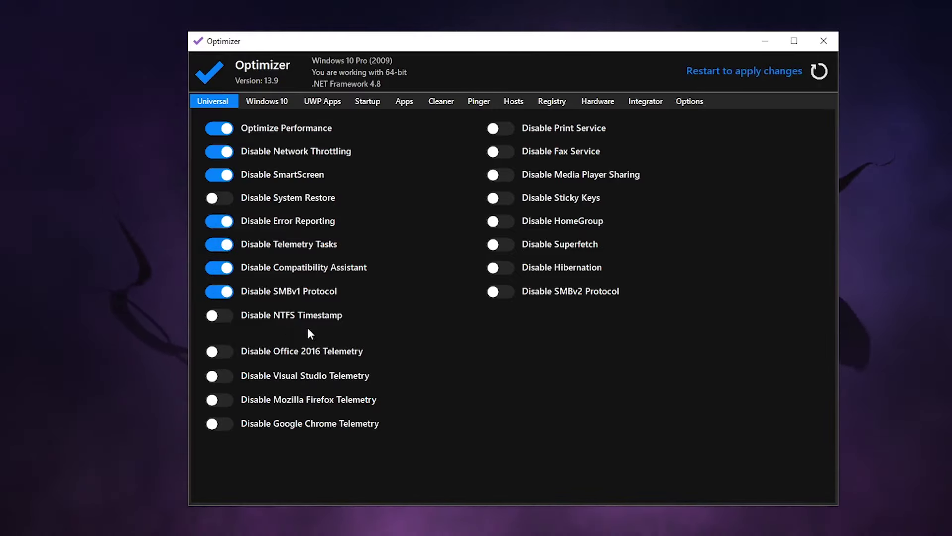
pyautogui.click(228, 313)
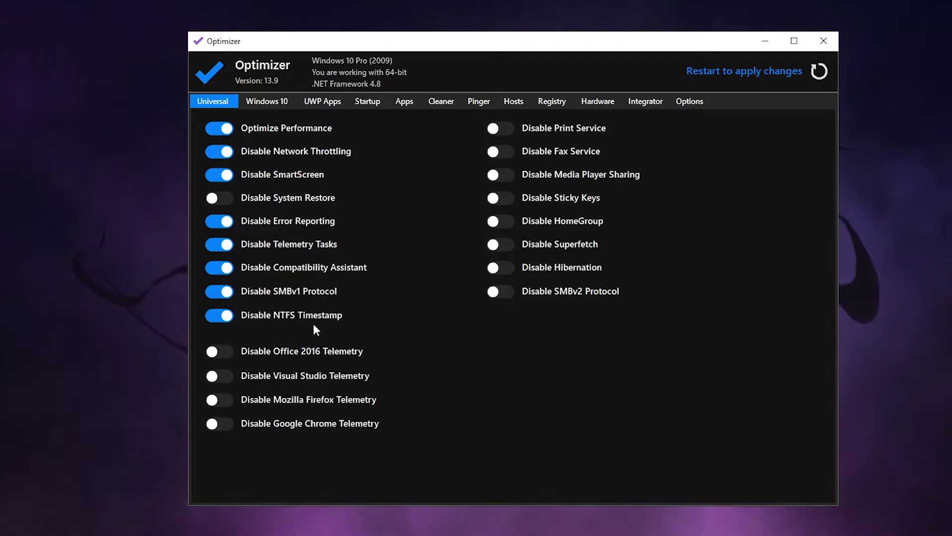
pyautogui.click(220, 353)
pyautogui.click(217, 374)
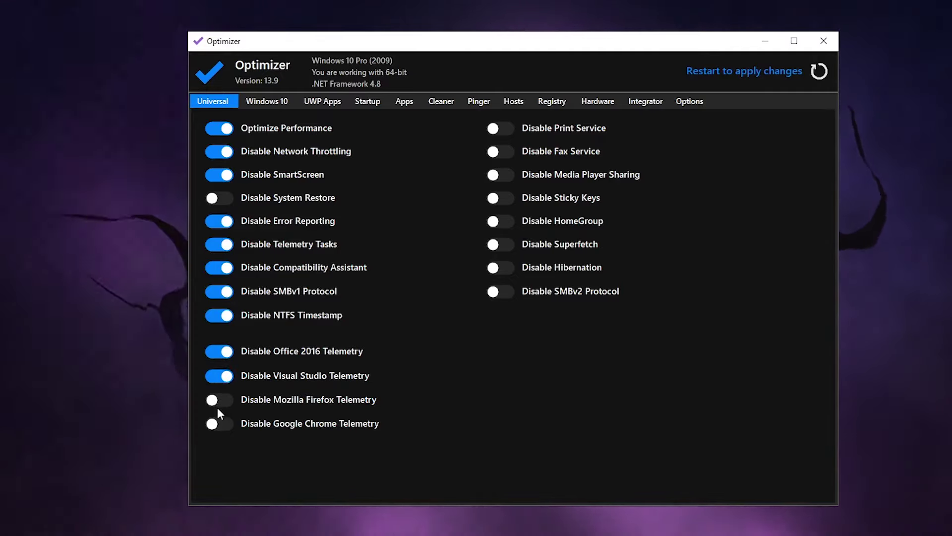
pyautogui.click(221, 426)
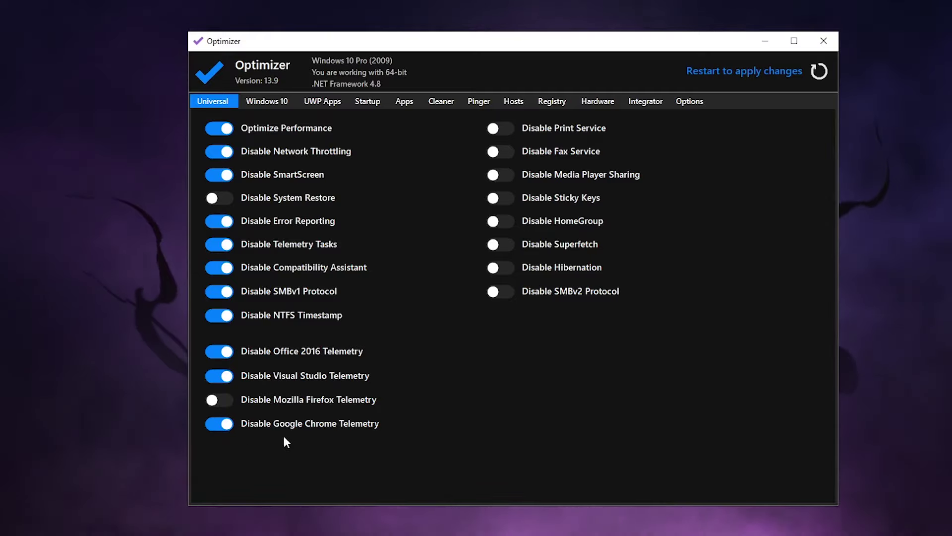
pyautogui.click(221, 399)
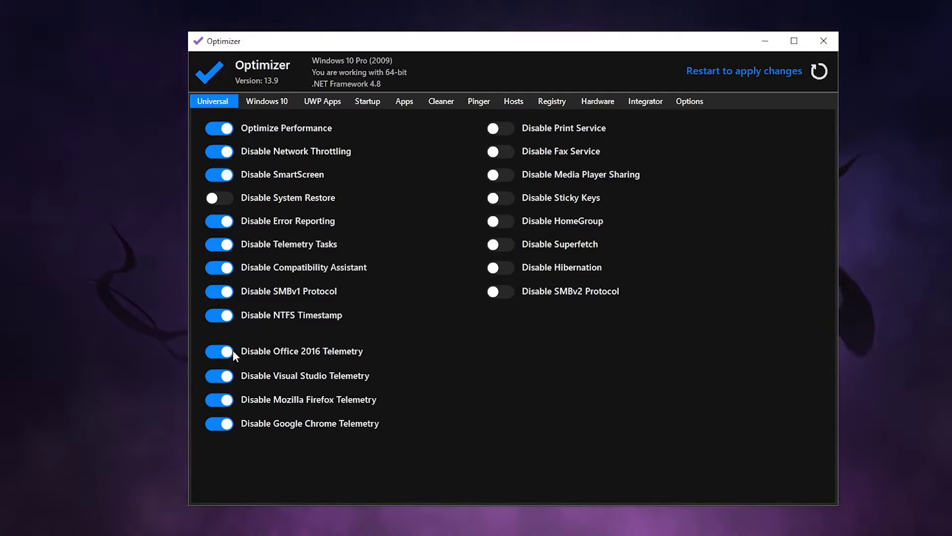
# - Disable print, fax, media sharing, sticky keys, Superfetch, hibernation and SMBv2, then show Windows 10 tweaks
pyautogui.click(508, 128)
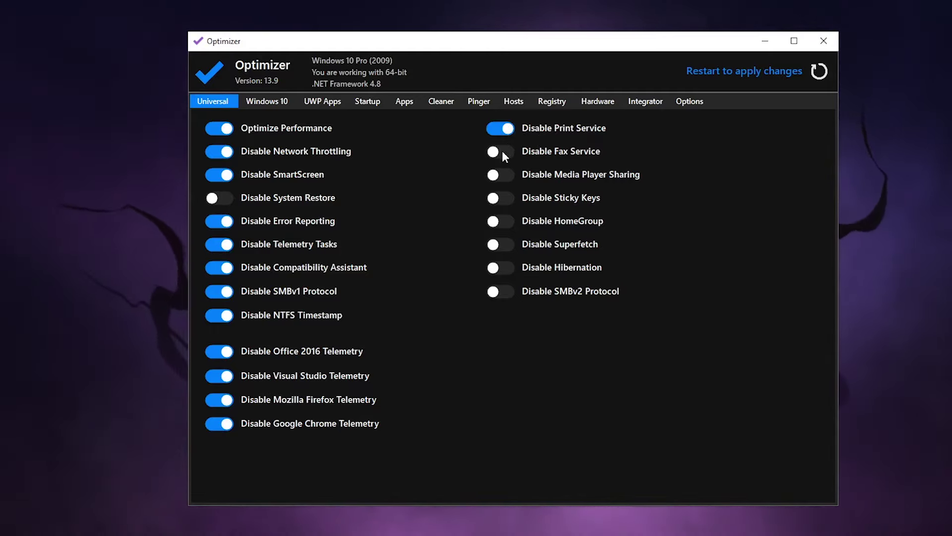
pyautogui.click(502, 151)
pyautogui.click(504, 171)
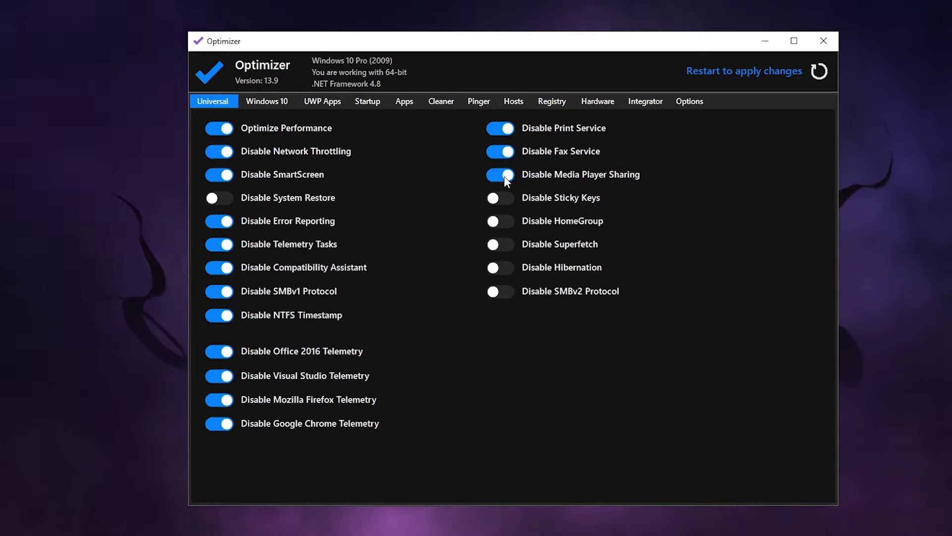
pyautogui.click(503, 203)
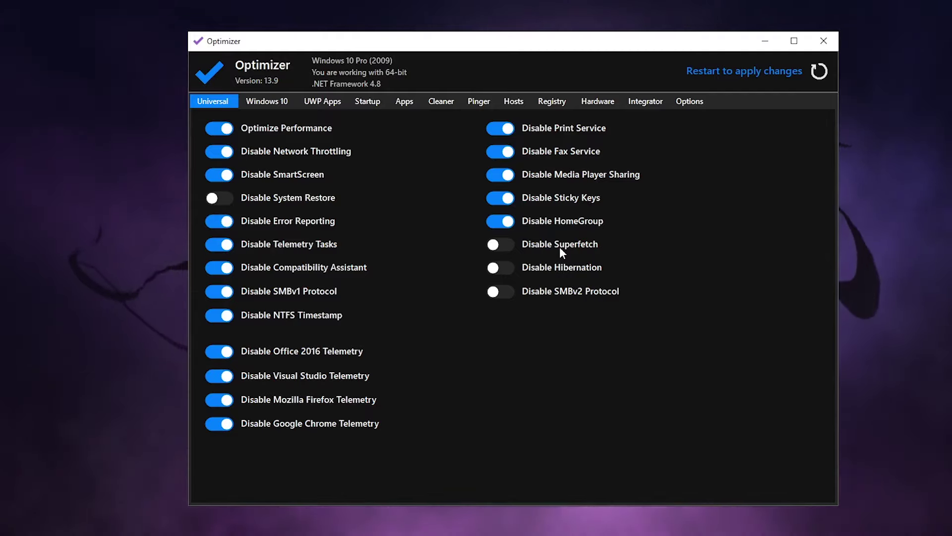
pyautogui.click(509, 245)
pyautogui.click(508, 269)
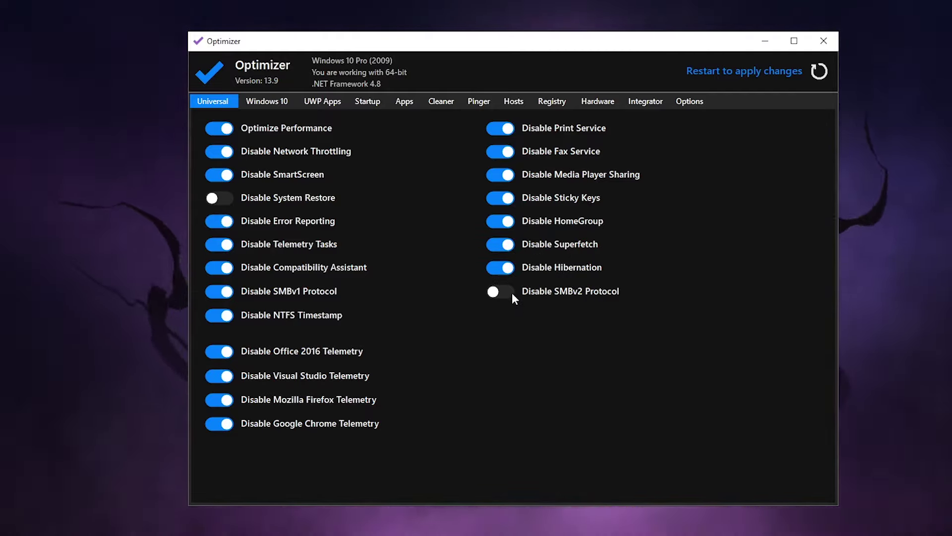
pyautogui.click(511, 292)
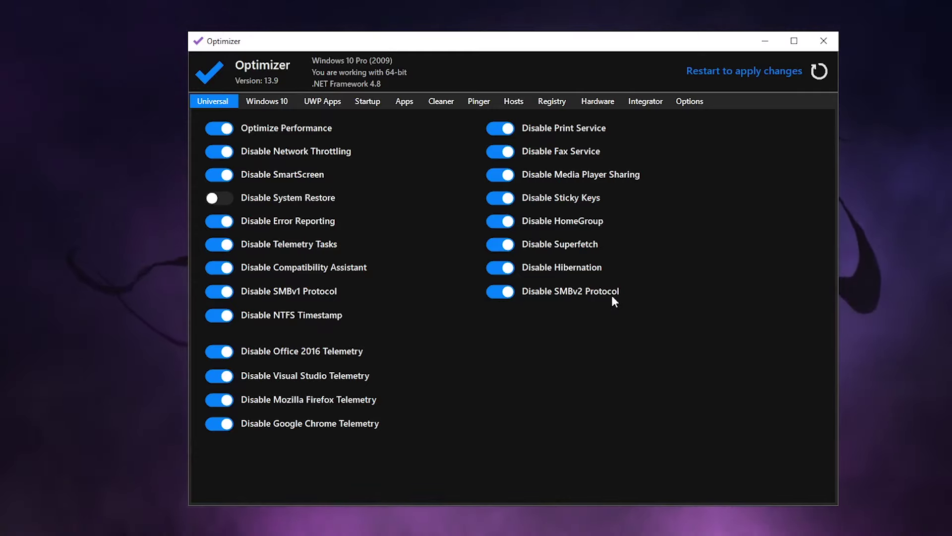
pyautogui.click(273, 100)
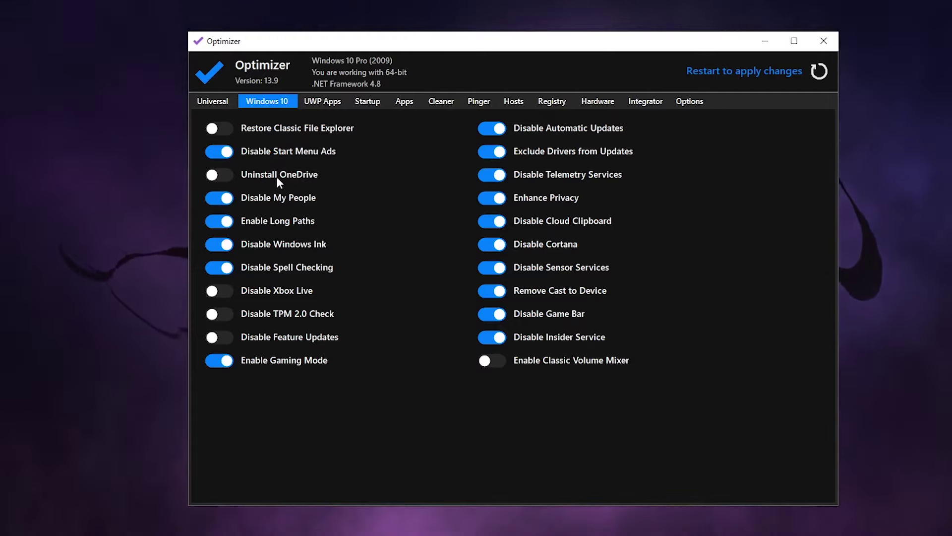
# - Switch on Disable Xbox Live and Disable TPM 2.0 Check
pyautogui.click(227, 290)
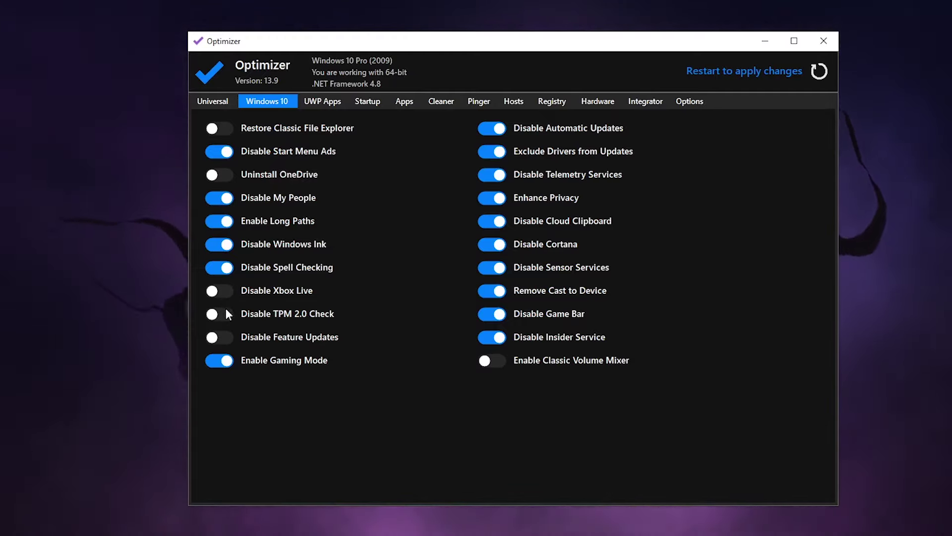
pyautogui.click(225, 316)
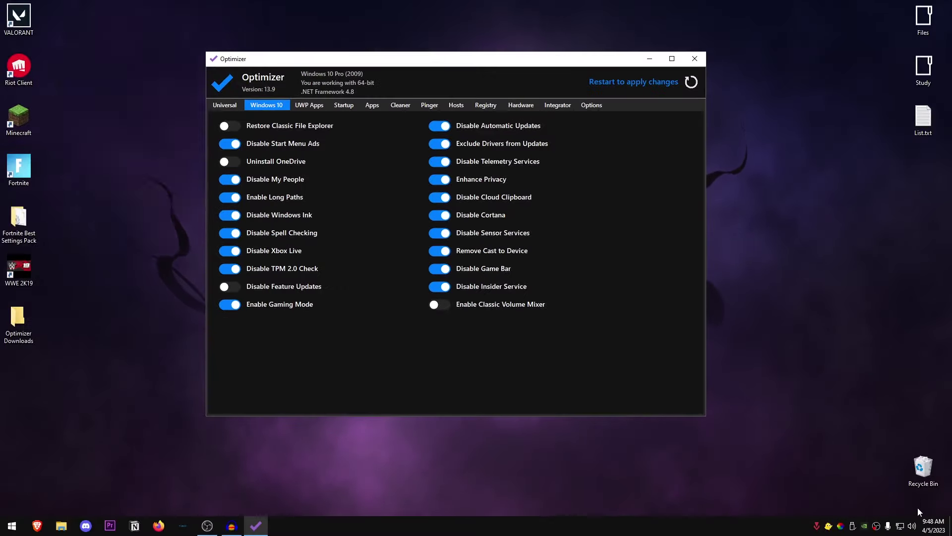
pyautogui.click(911, 526)
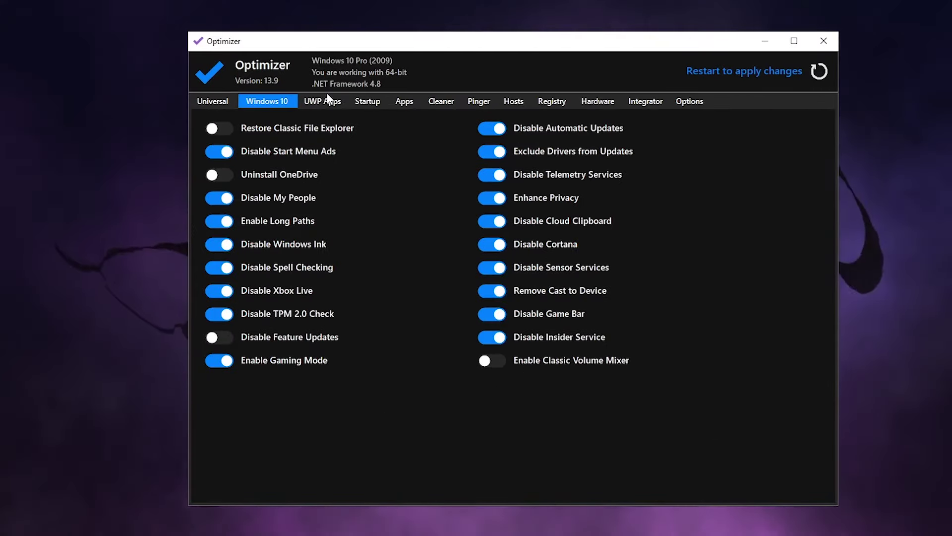
pyautogui.scroll(-10, 343, 271)
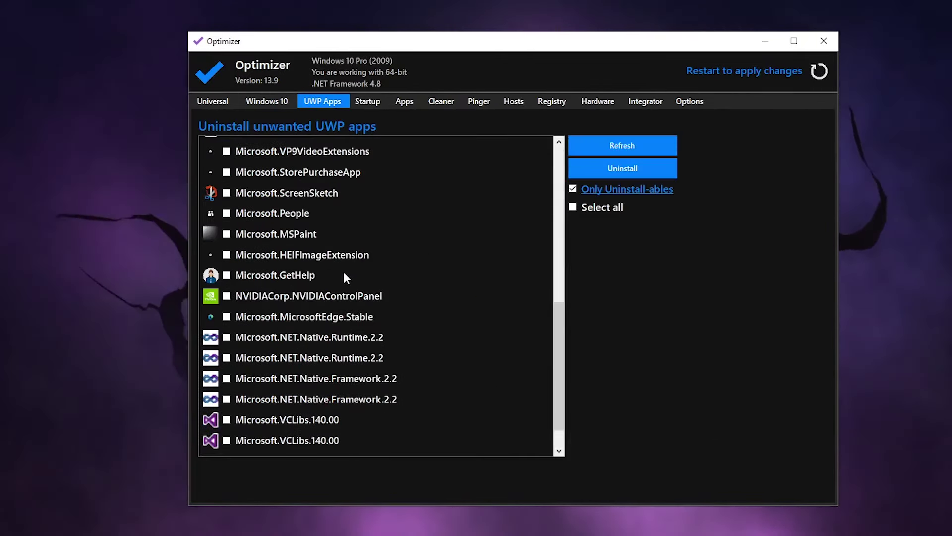
pyautogui.scroll(5, 349, 276)
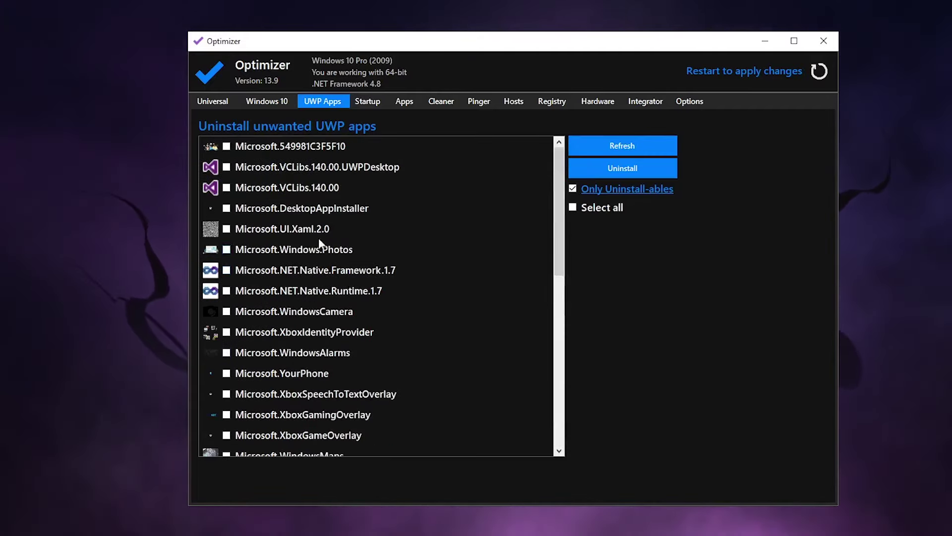
pyautogui.scroll(-4, 322, 276)
pyautogui.scroll(-1, 322, 276)
pyautogui.scroll(5, 322, 278)
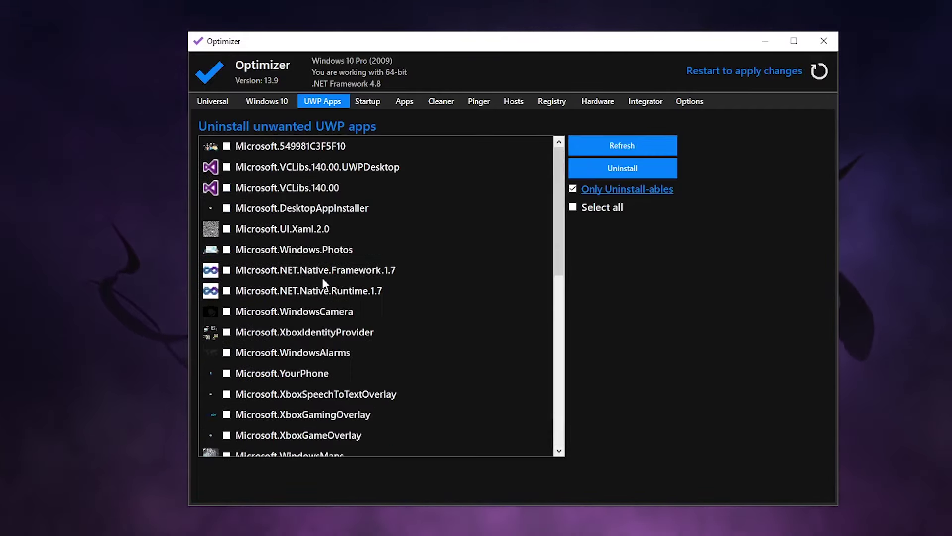
pyautogui.scroll(-5, 323, 278)
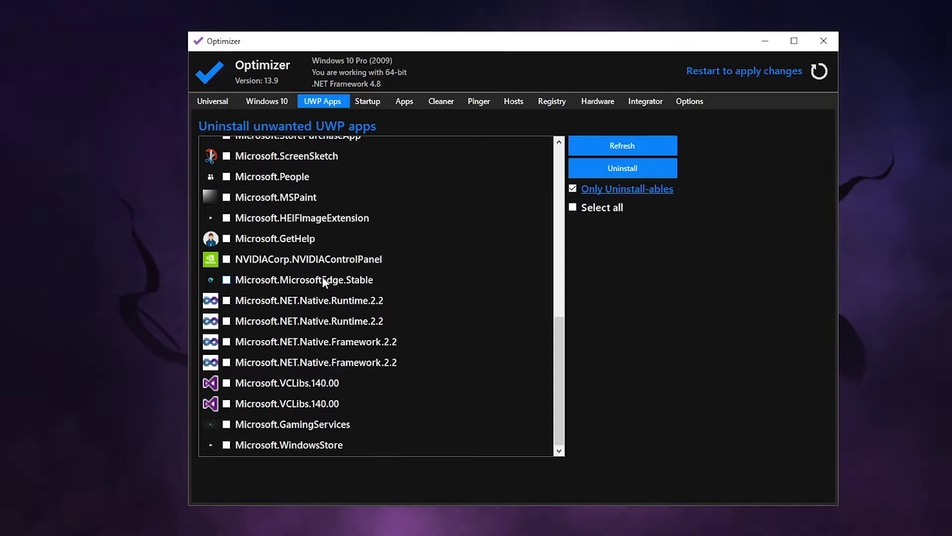
pyautogui.scroll(5, 312, 285)
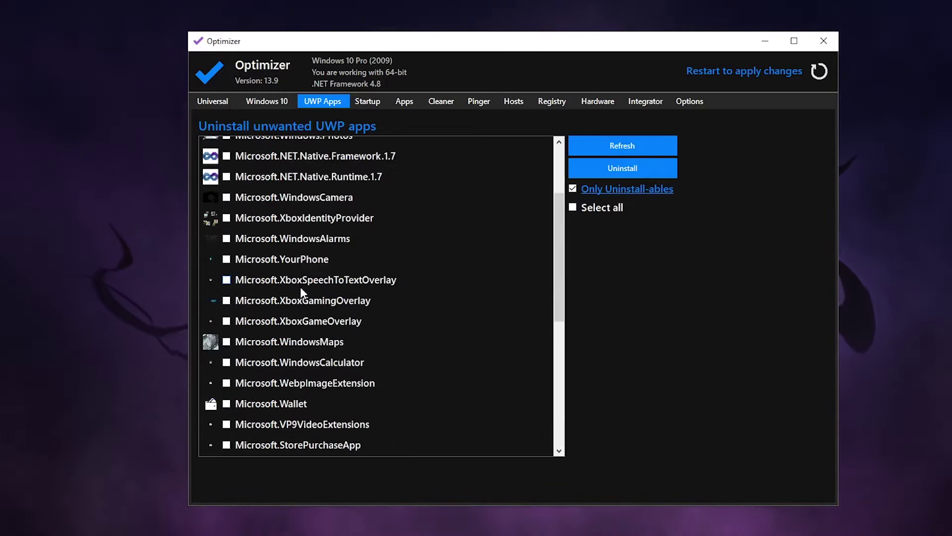
# - Delete Free Download Manager from the Startup list, confirming with Yes
pyautogui.click(372, 103)
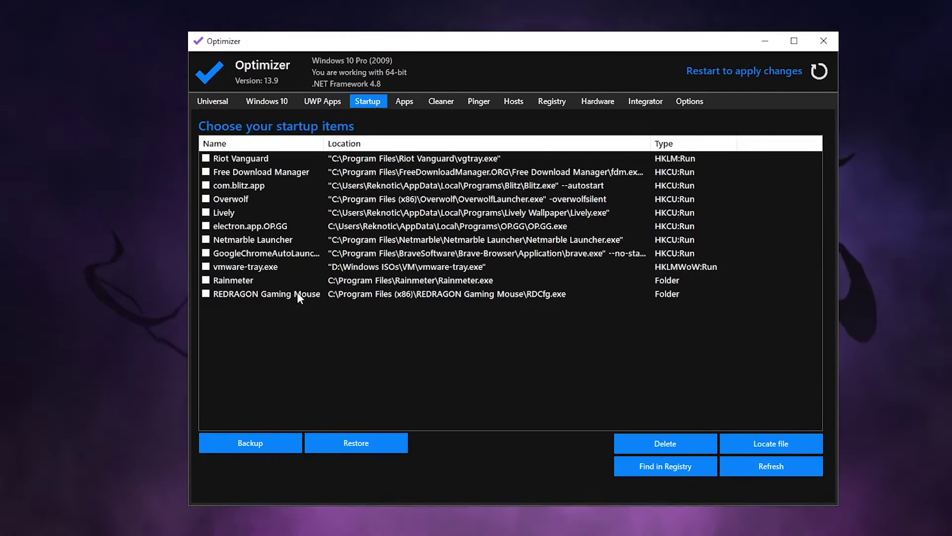
pyautogui.click(213, 171)
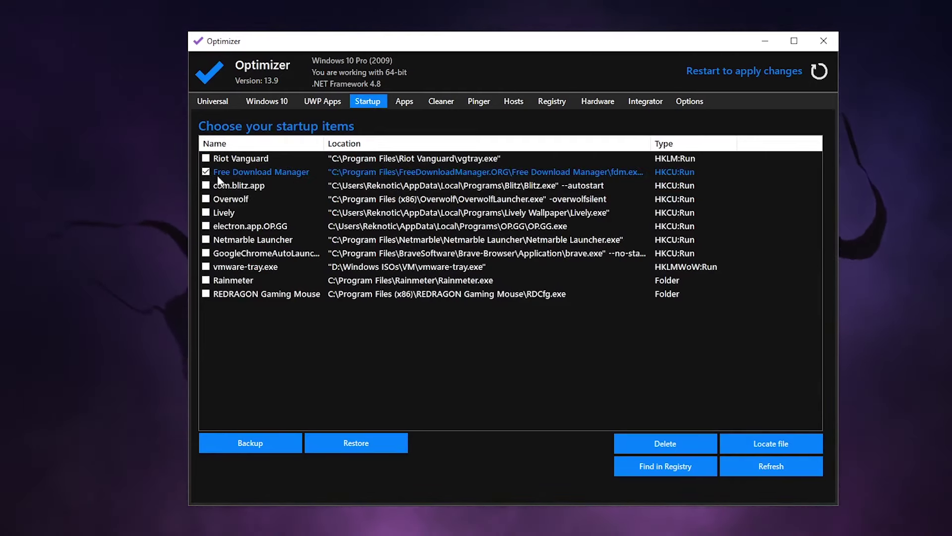
pyautogui.click(665, 443)
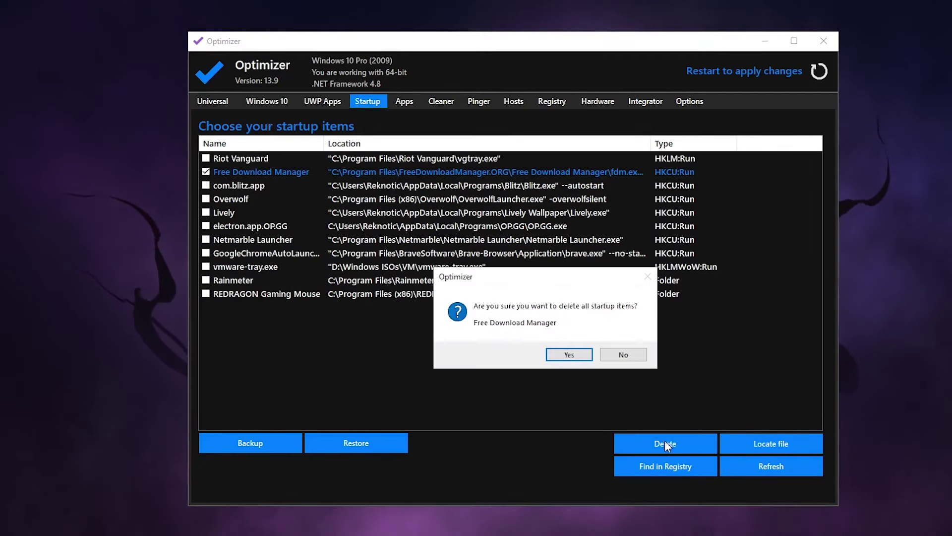
pyautogui.click(570, 352)
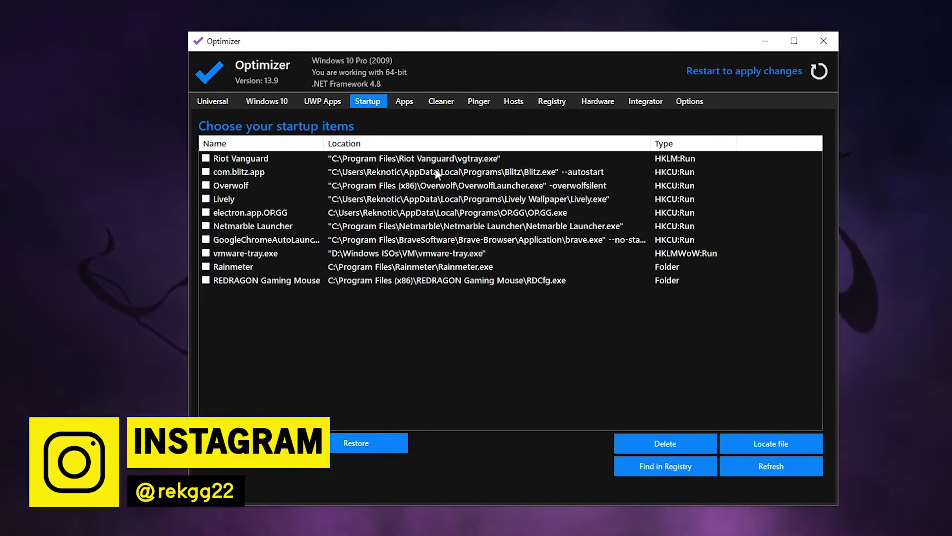
# - Browse the Apps page's categorized downloadable apps such as 7-zip, Brave and VLC
pyautogui.click(408, 99)
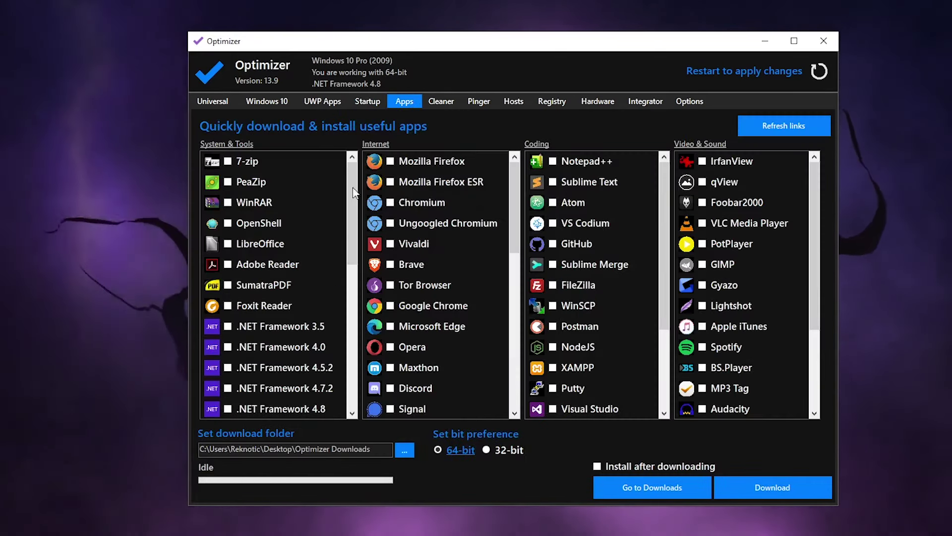
pyautogui.scroll(-5, 438, 307)
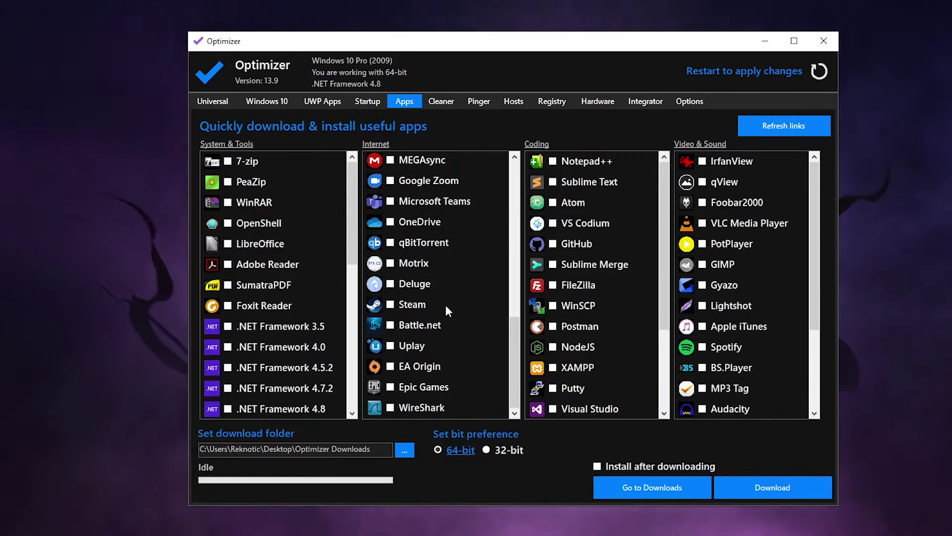
pyautogui.scroll(5, 420, 314)
pyautogui.scroll(-5, 295, 312)
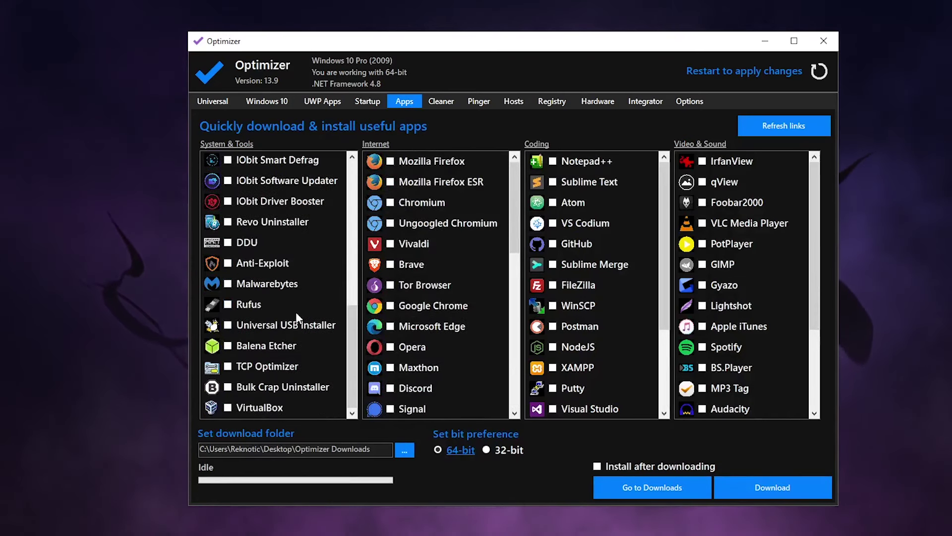
pyautogui.scroll(5, 296, 312)
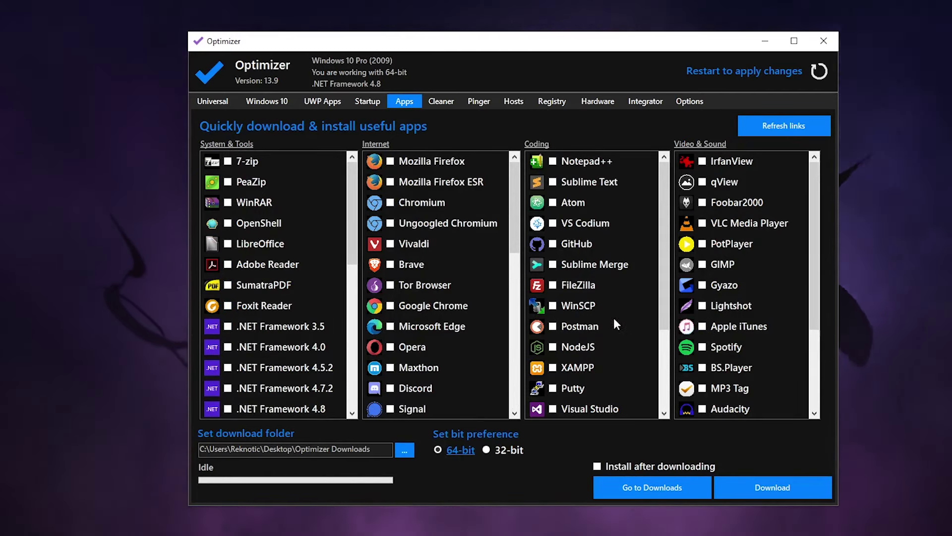
pyautogui.scroll(-5, 307, 269)
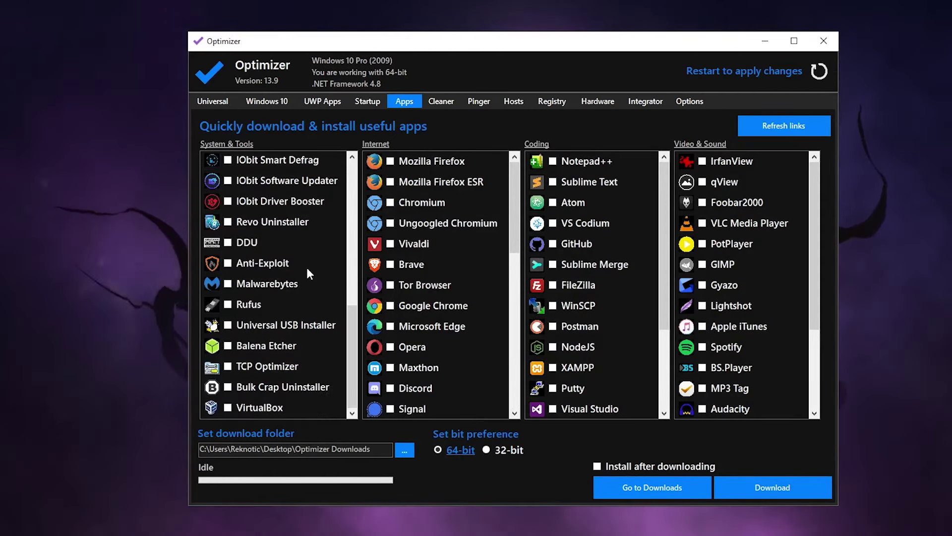
pyautogui.scroll(5, 308, 272)
pyautogui.scroll(-5, 287, 291)
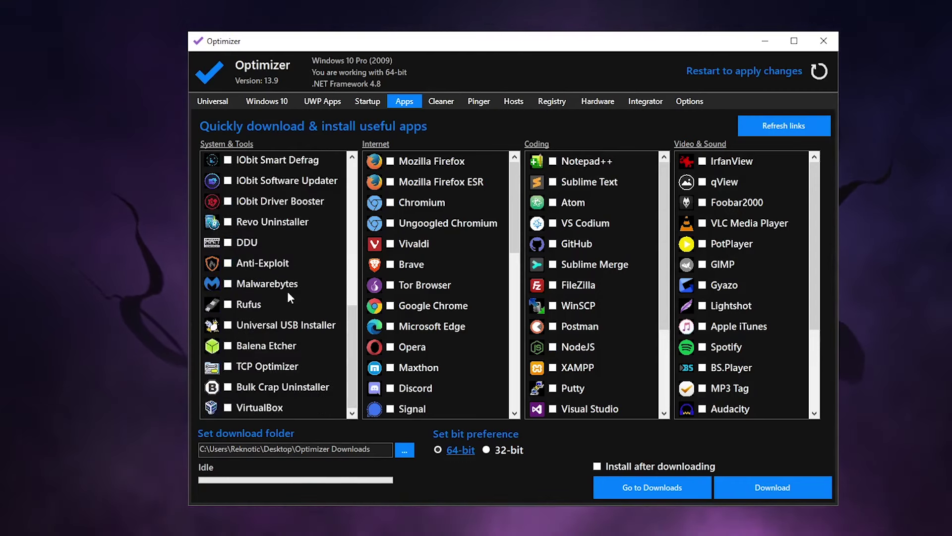
pyautogui.scroll(5, 300, 297)
pyautogui.scroll(-3, 307, 330)
pyautogui.scroll(3, 298, 248)
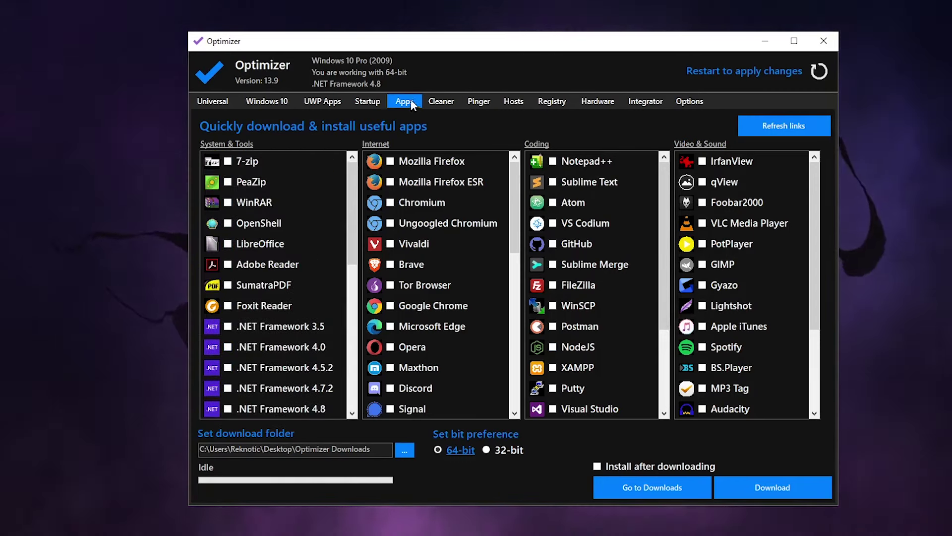
# - Scroll through the Cleaner's junk categories, then switch to the Pinger tool
pyautogui.click(440, 99)
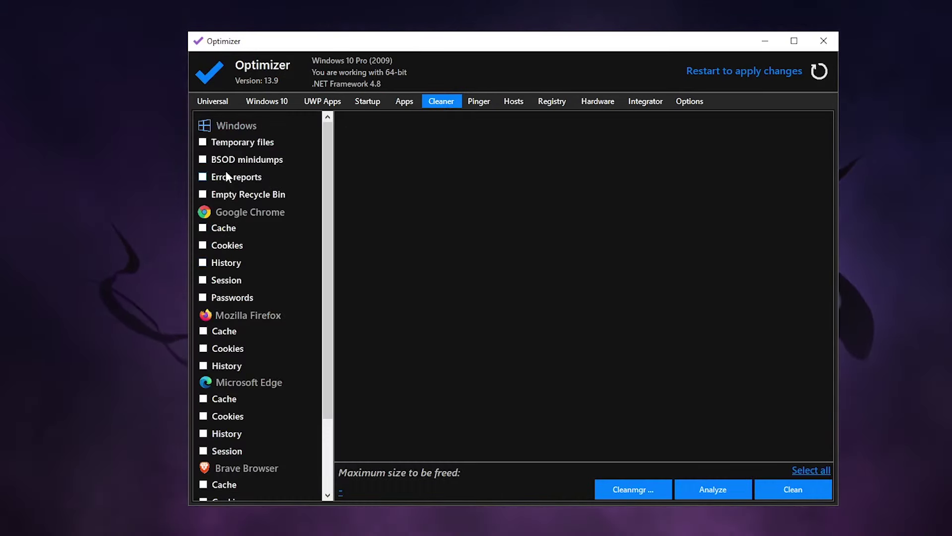
pyautogui.scroll(-2, 248, 323)
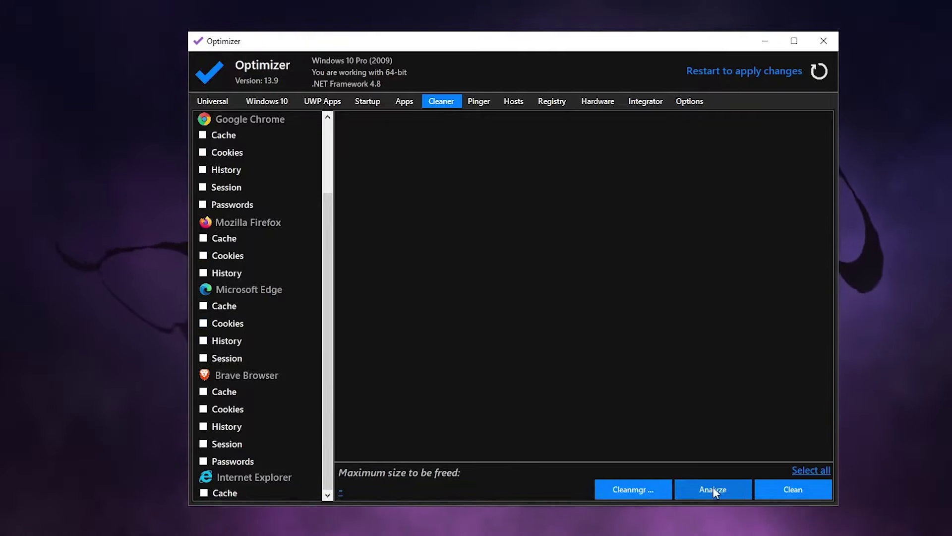
pyautogui.scroll(2, 262, 347)
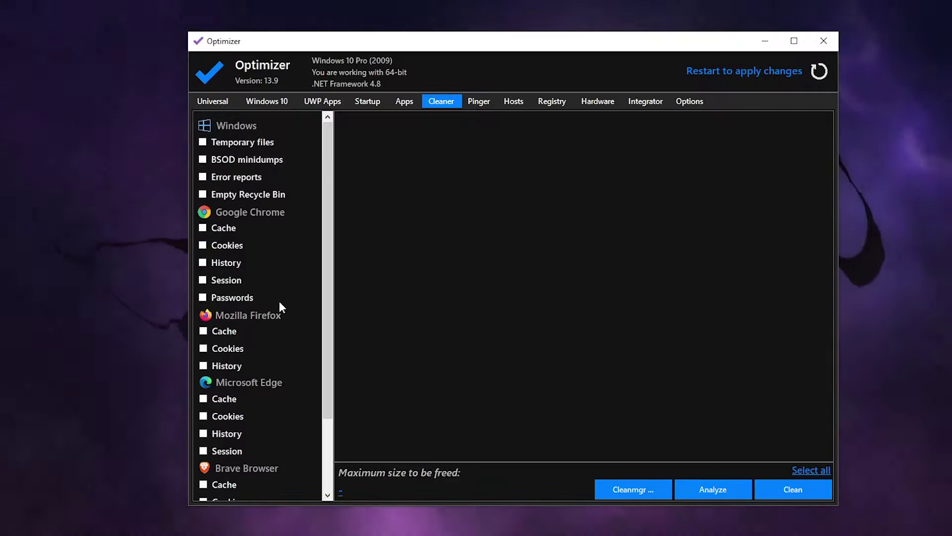
pyautogui.click(487, 103)
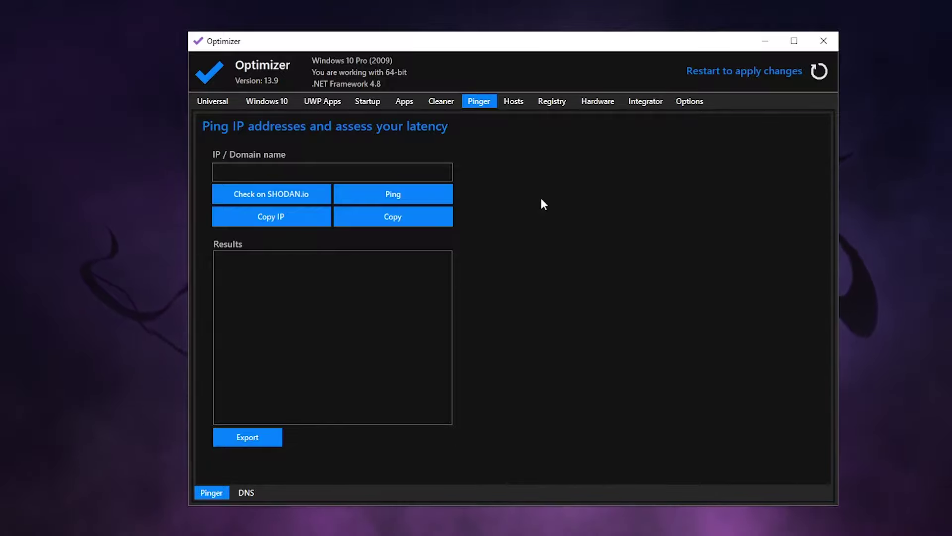
# - Ping 8.8.8.8 and select its min, max and average latency line
pyautogui.write('8.8.8.8')
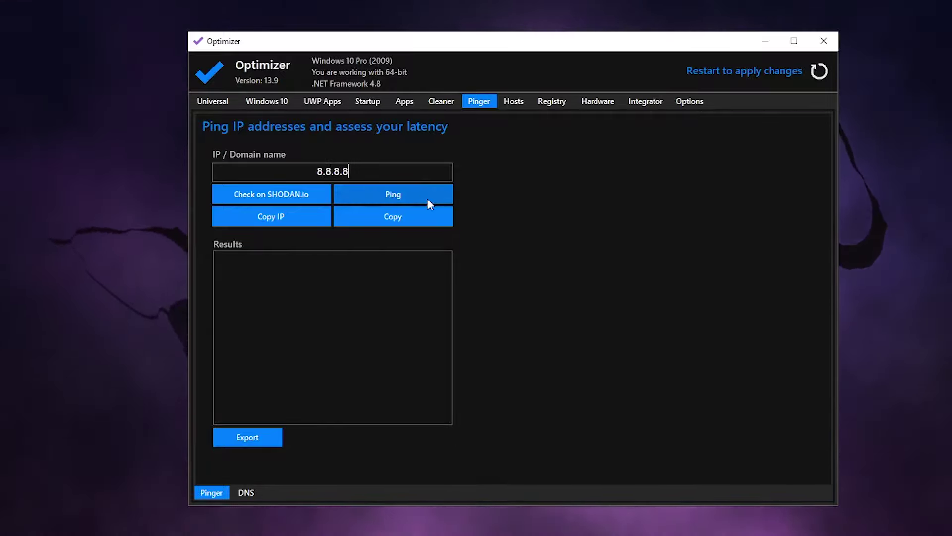
pyautogui.click(427, 200)
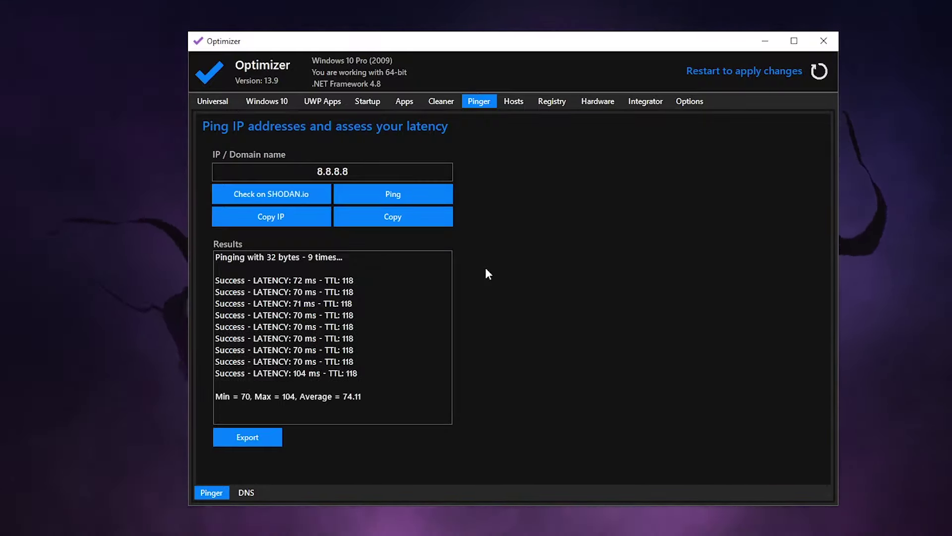
pyautogui.click(239, 398)
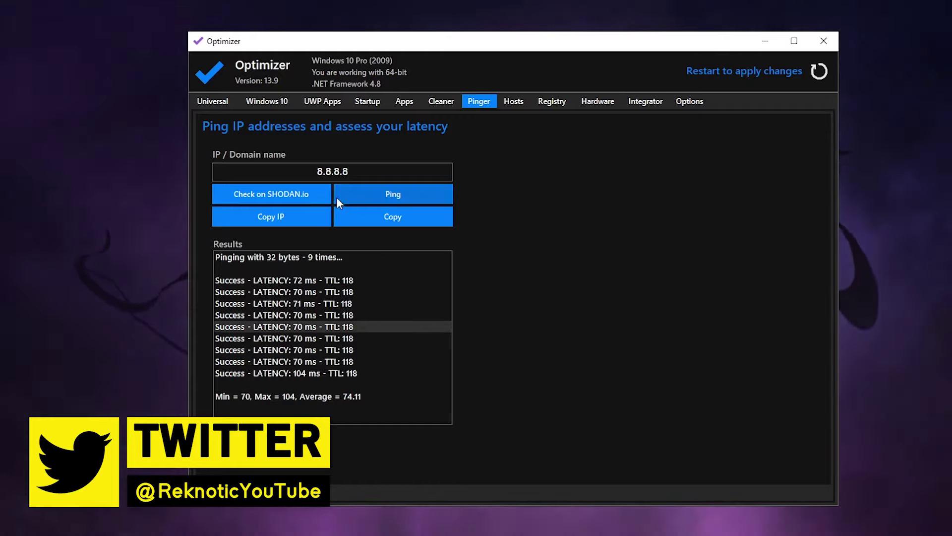
# - Ping 1.1.1.1 instead and mark its latency summary: Min 50, Max 150, Average 92.67
pyautogui.doubleClick(333, 171)
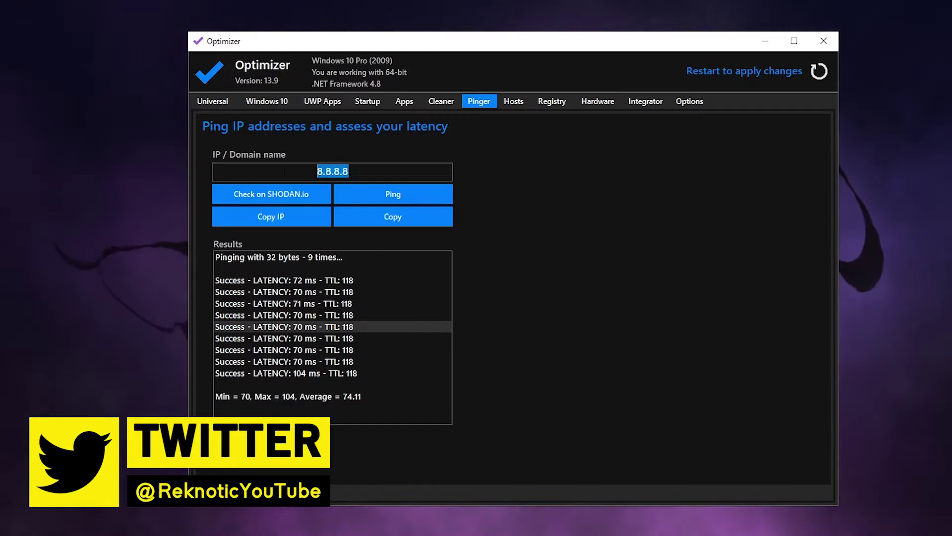
pyautogui.write('1.1.')
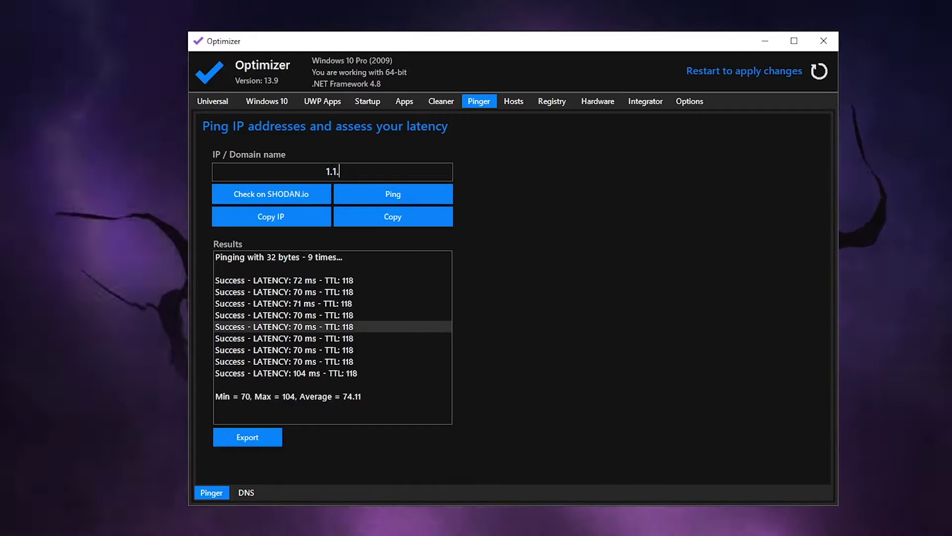
pyautogui.write('1')
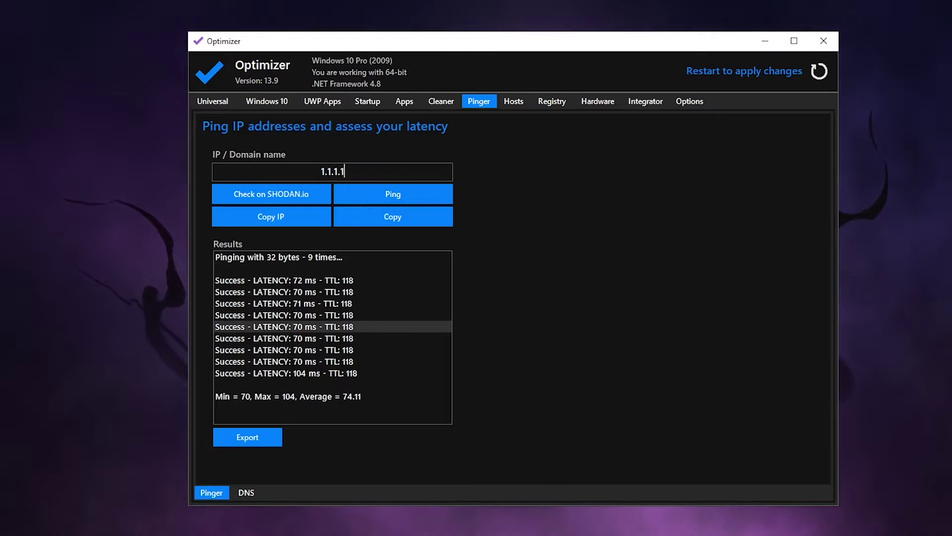
pyautogui.click(414, 194)
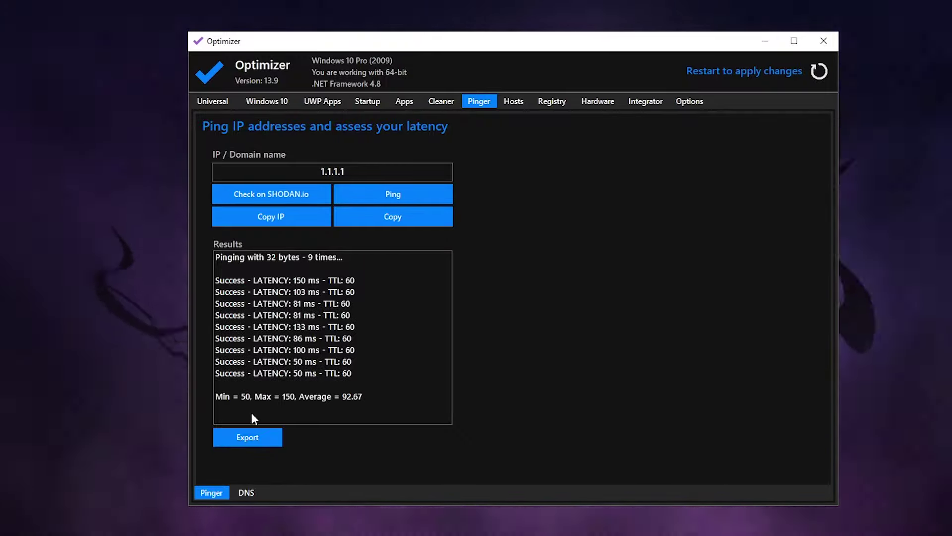
pyautogui.click(243, 396)
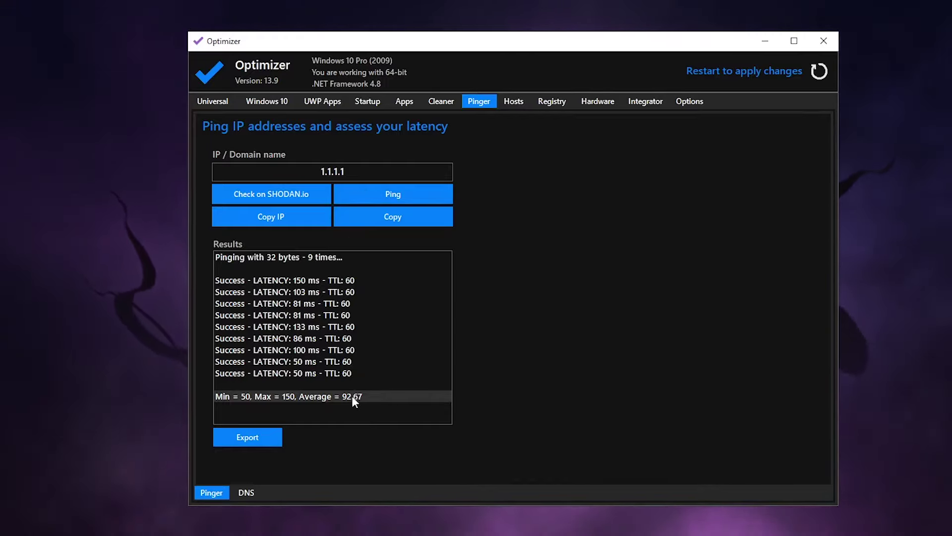
# - Set the adapter DNS to Google DNS, flush the DNS cache, then open the Hosts editor
pyautogui.click(248, 491)
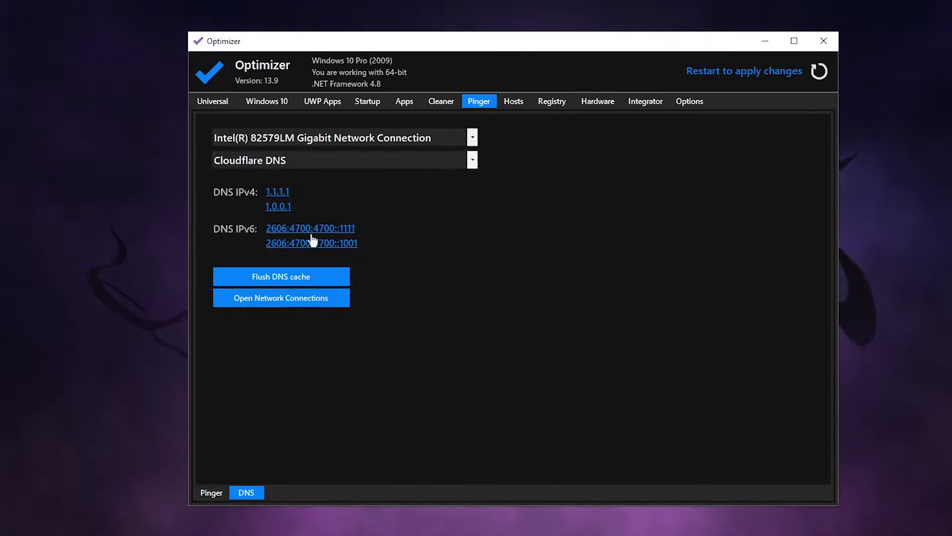
pyautogui.click(267, 160)
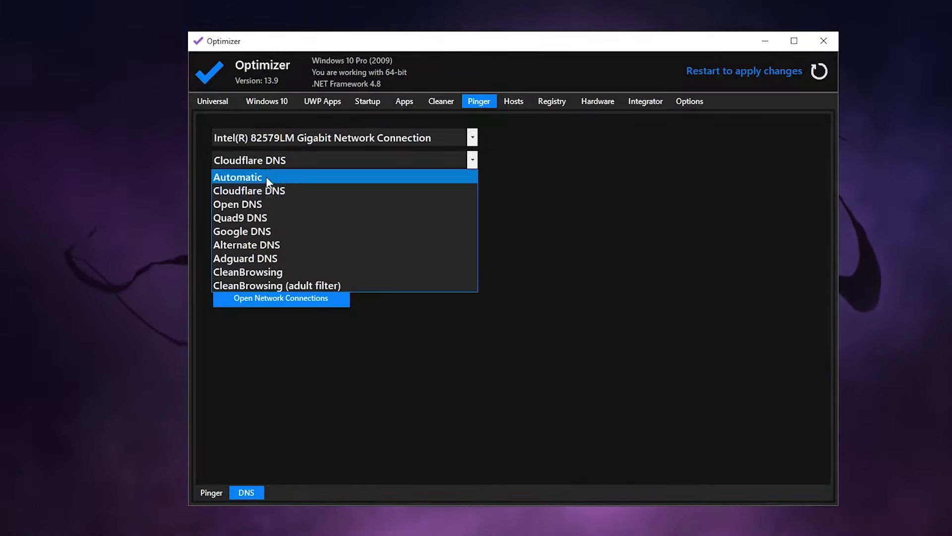
pyautogui.click(259, 244)
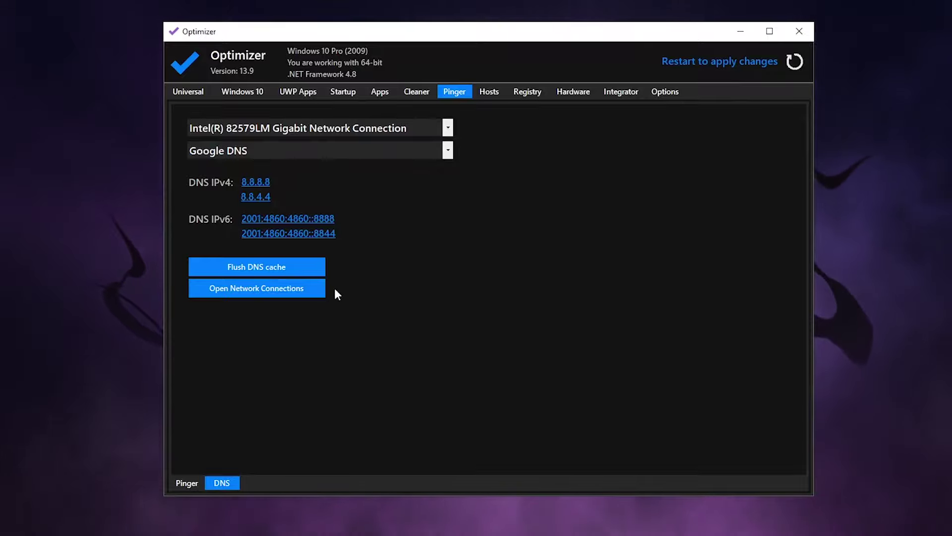
pyautogui.click(278, 269)
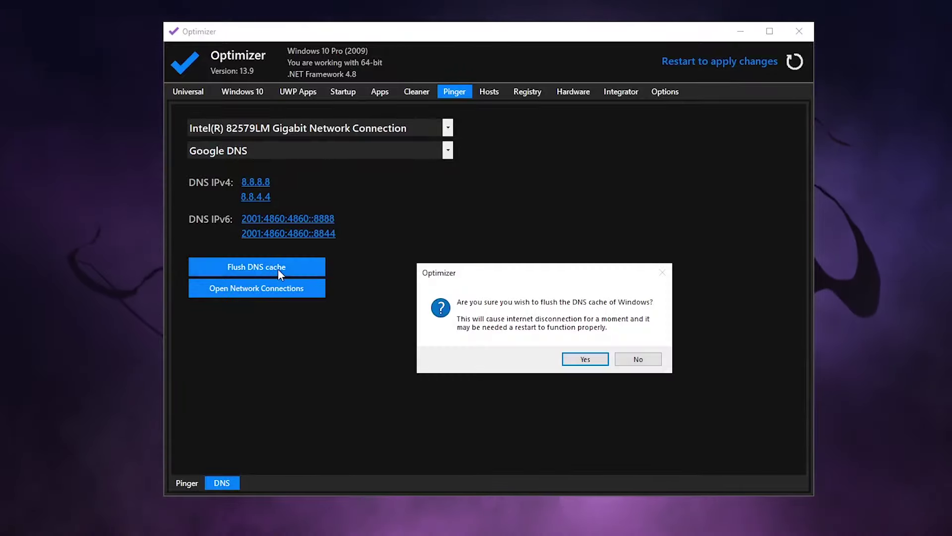
pyautogui.click(585, 359)
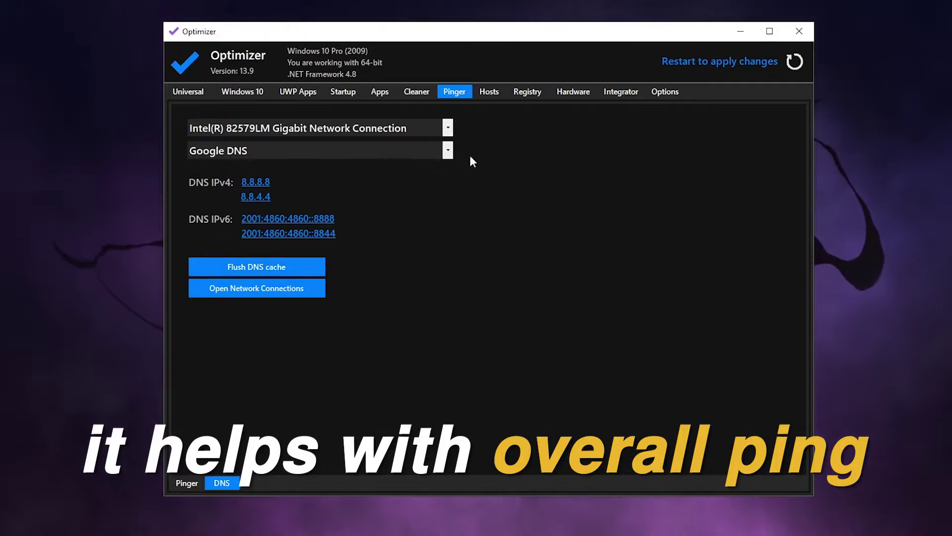
pyautogui.click(491, 91)
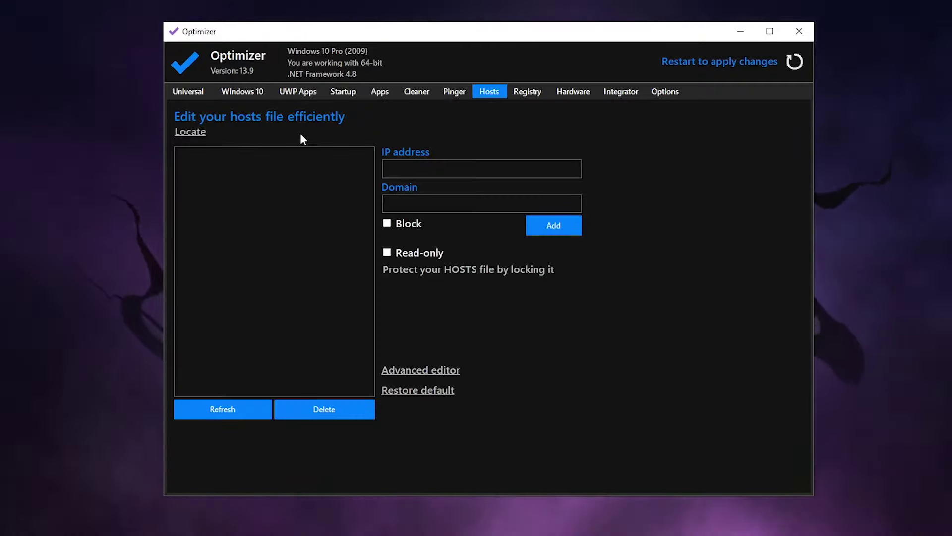
# - View the Registry fixes, scroll through the Hardware report, then open the Integrator page
pyautogui.click(524, 92)
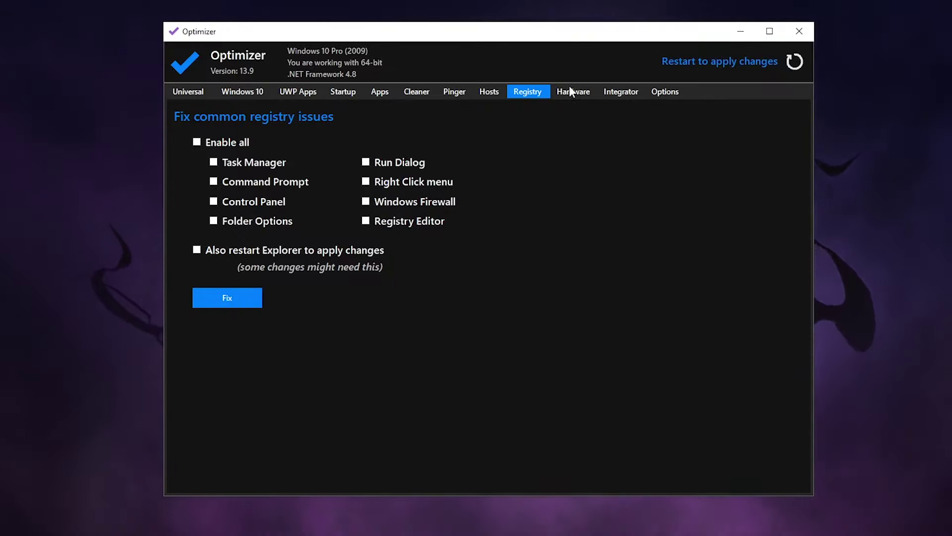
pyautogui.click(572, 91)
pyautogui.scroll(-10, 417, 219)
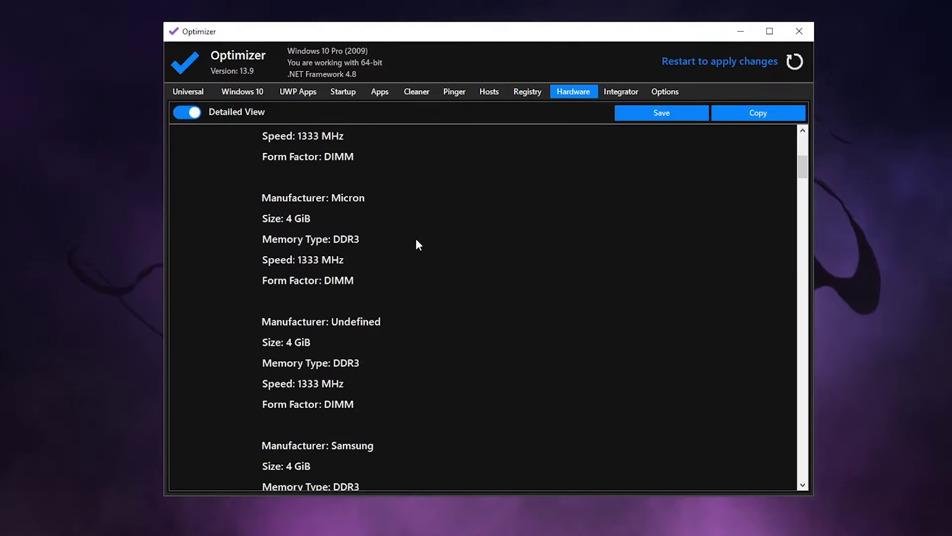
pyautogui.scroll(-20, 395, 267)
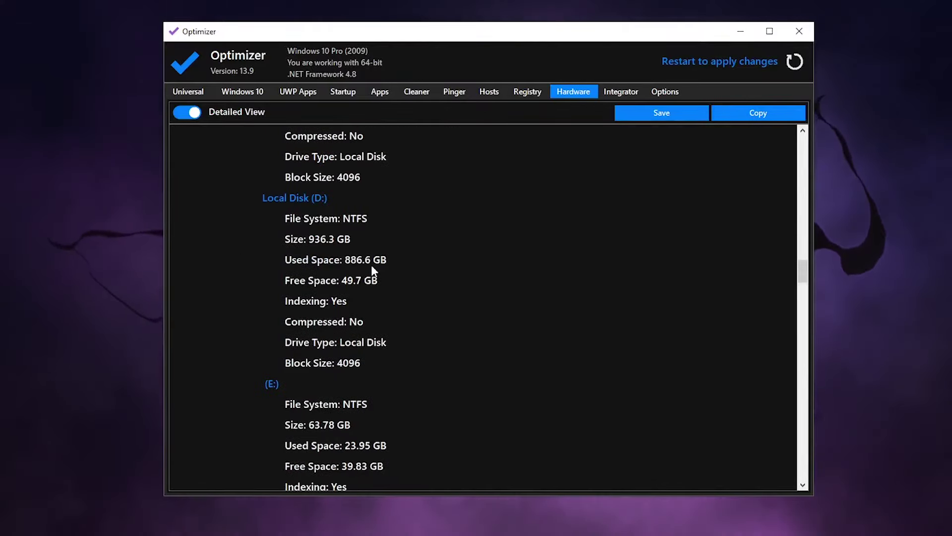
pyautogui.scroll(20, 372, 268)
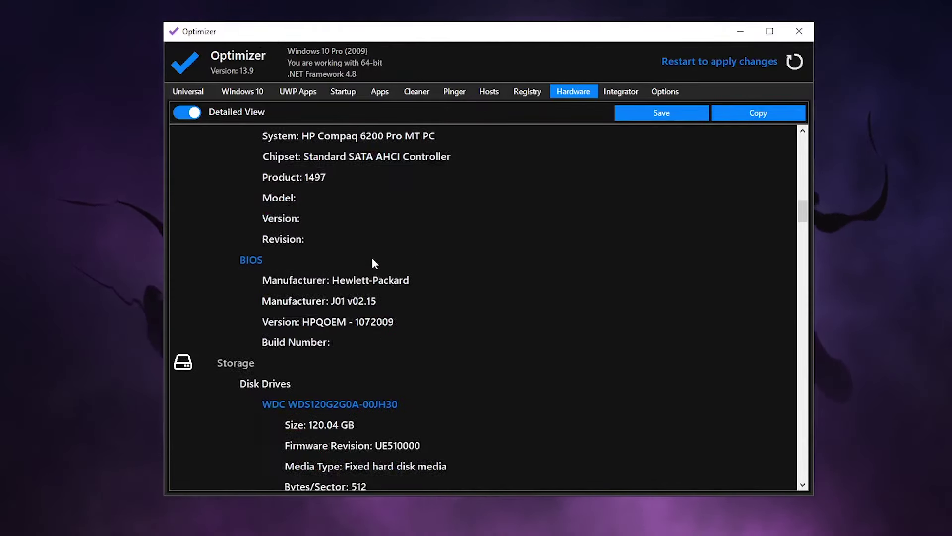
pyautogui.scroll(8, 374, 253)
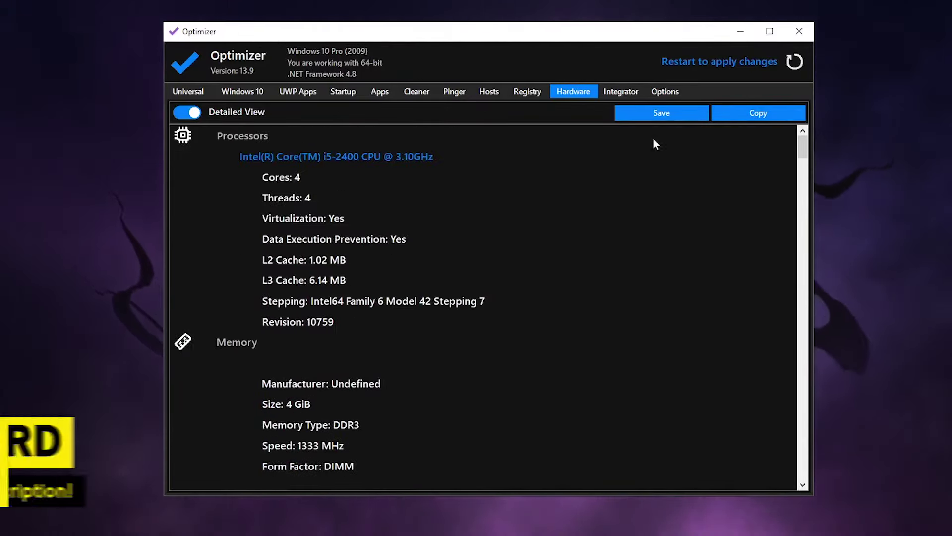
pyautogui.click(621, 92)
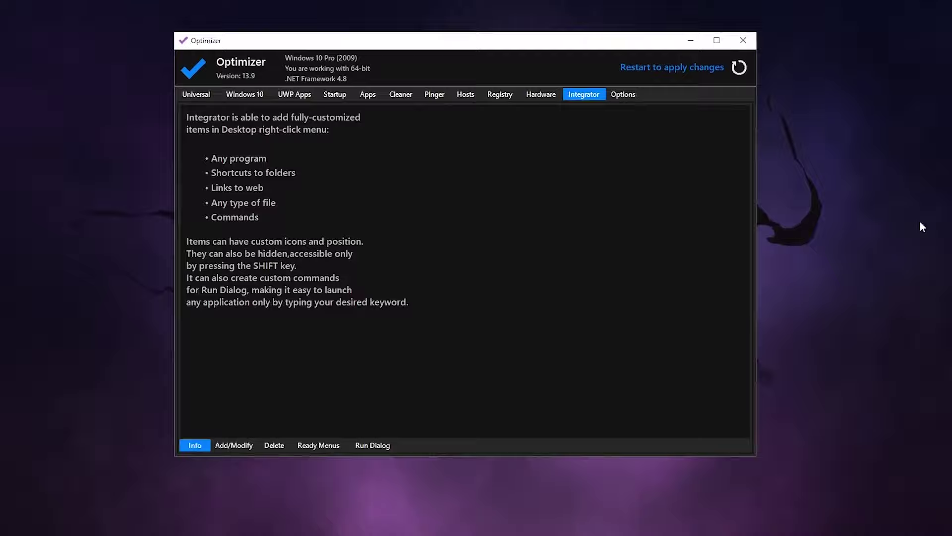
# - Preview the desktop context menu, then show Integrator's ready-made menus like Add Power Menu and Take Ownership
pyautogui.rightClick(914, 176)
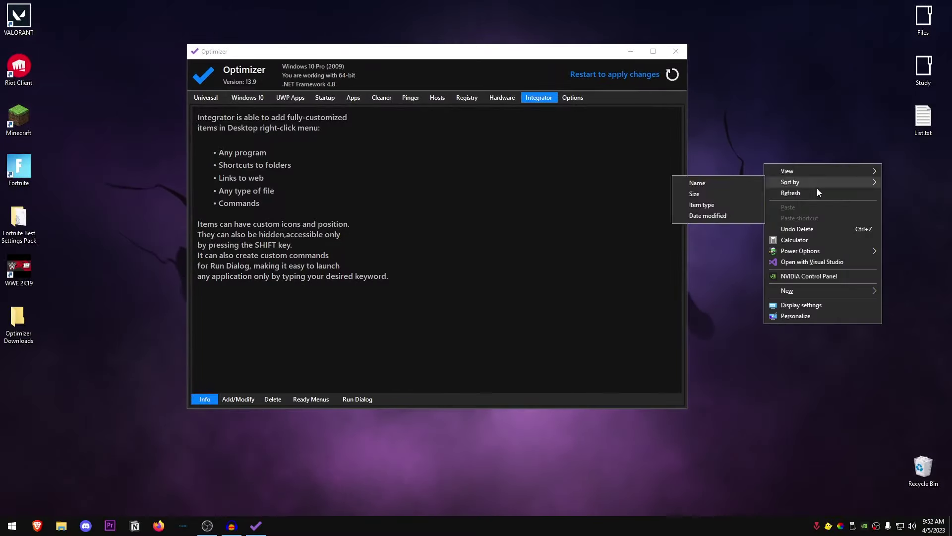
pyautogui.click(645, 267)
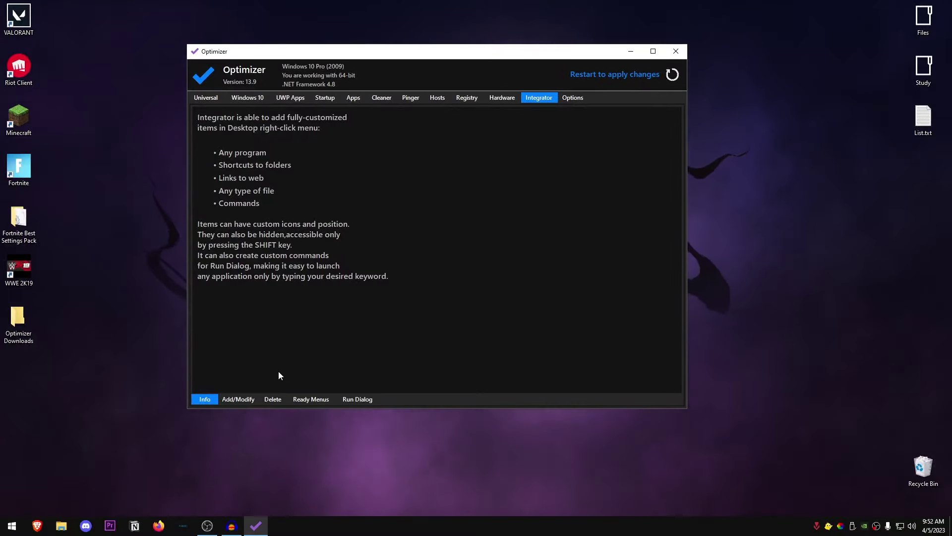
pyautogui.click(246, 398)
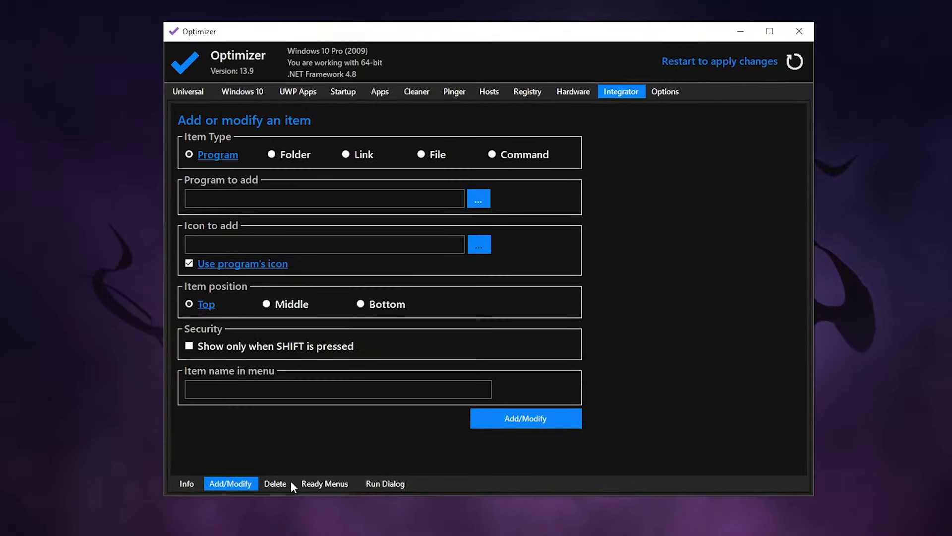
pyautogui.click(275, 483)
pyautogui.click(323, 483)
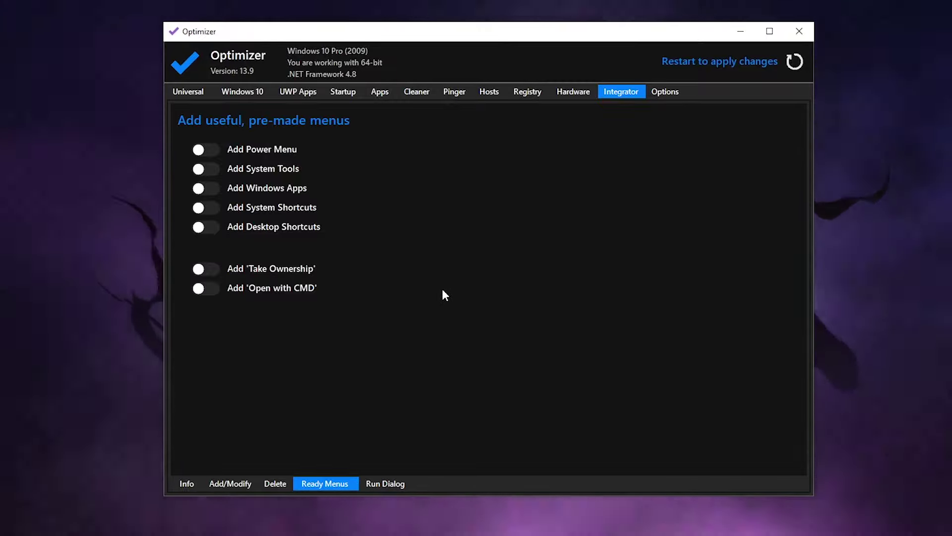
# - Show the Options page with the Azurite theme, English language and update settings
pyautogui.click(667, 93)
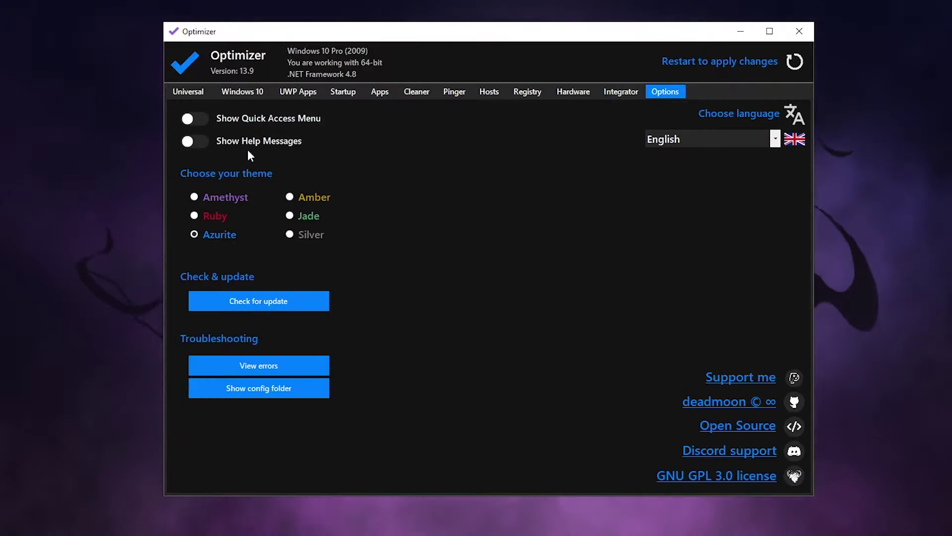